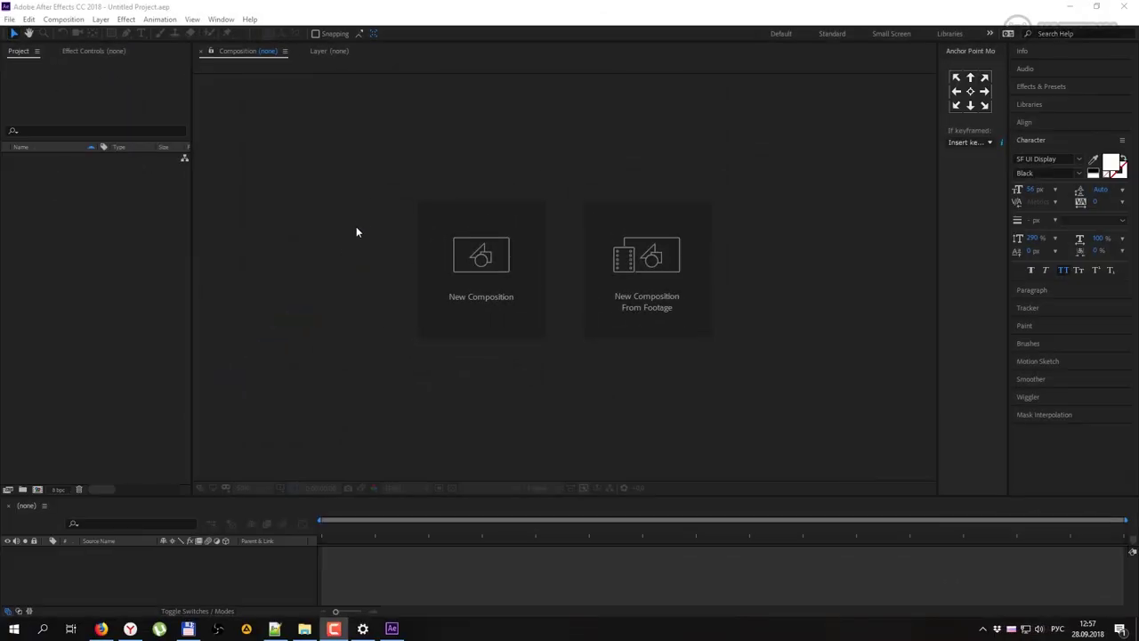
Step: Create Comp 1 as HDTV 1080 29.97 at Full resolution with a 0;00;07;00 duration
left_click(481, 255)
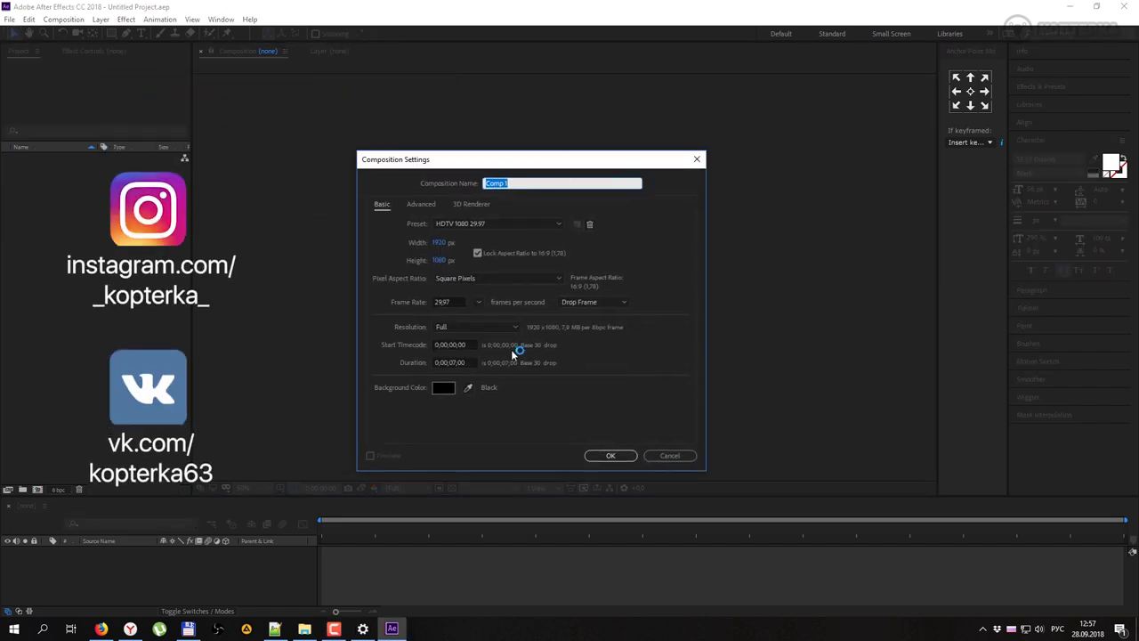
left_click(516, 327)
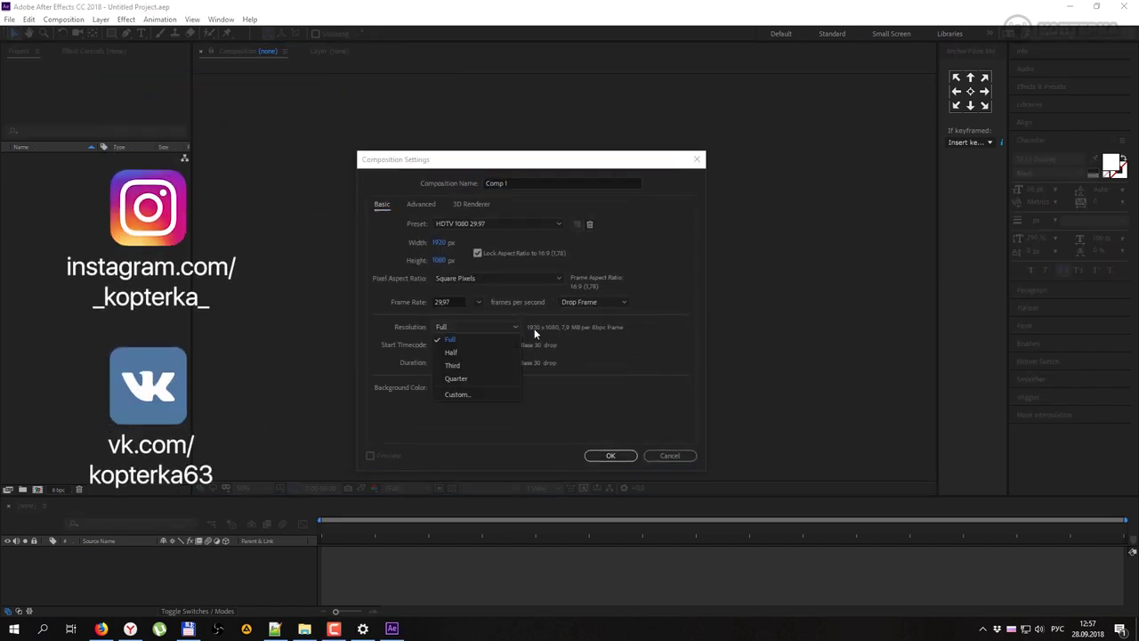
left_click(641, 288)
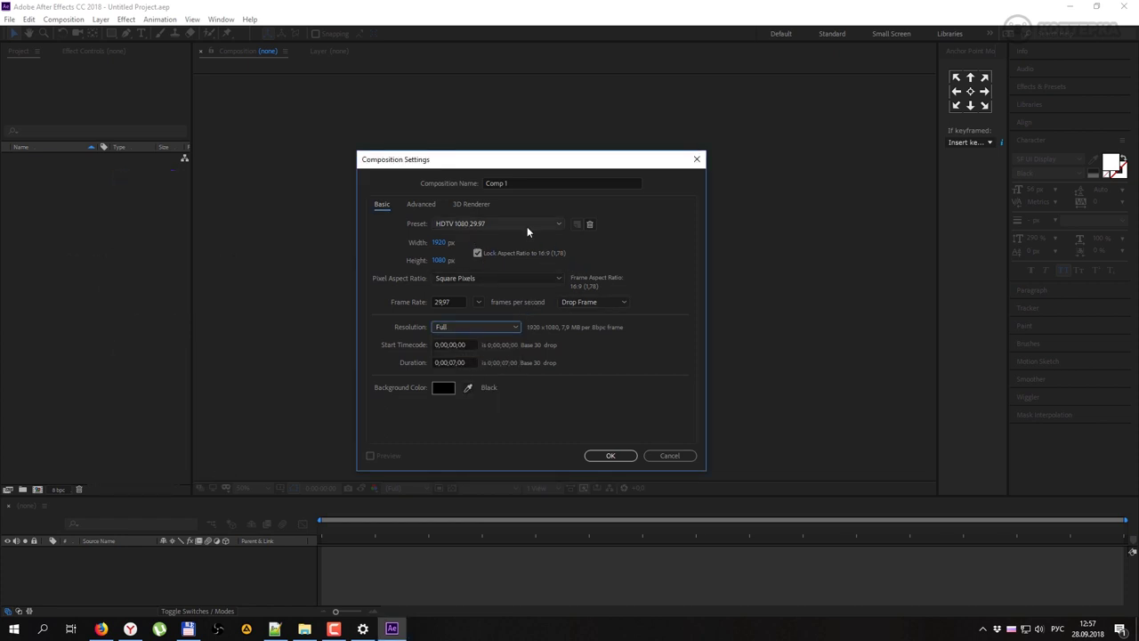
left_click(599, 457)
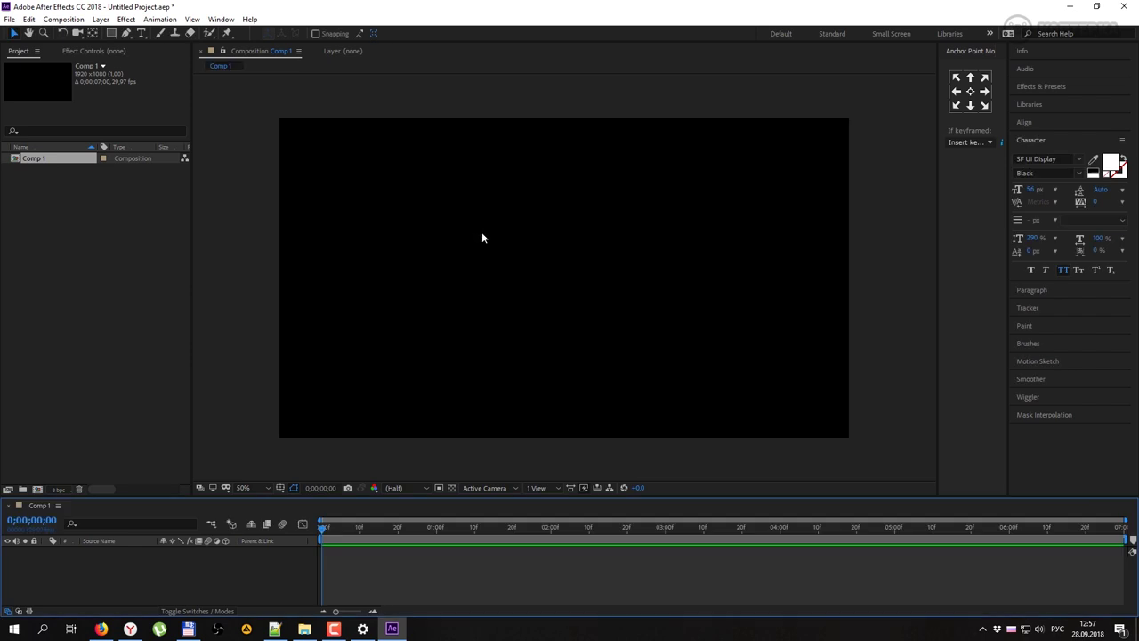
double_click(63, 250)
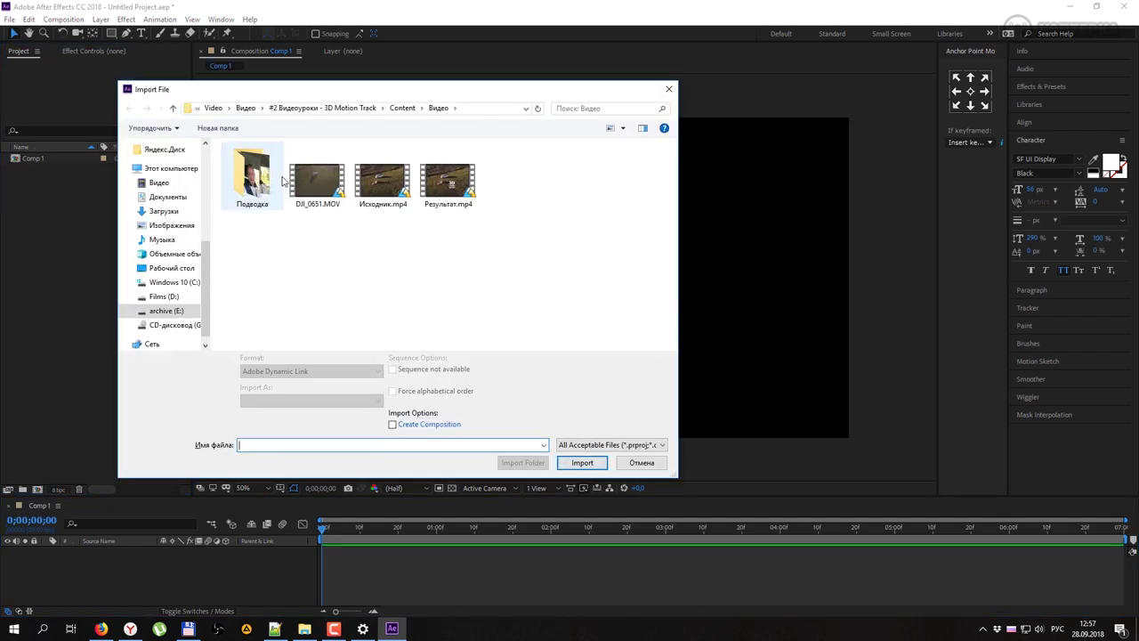
Step: Import Исходник.mp4, add it to Comp 1 as a layer, and preview the footage
double_click(386, 186)
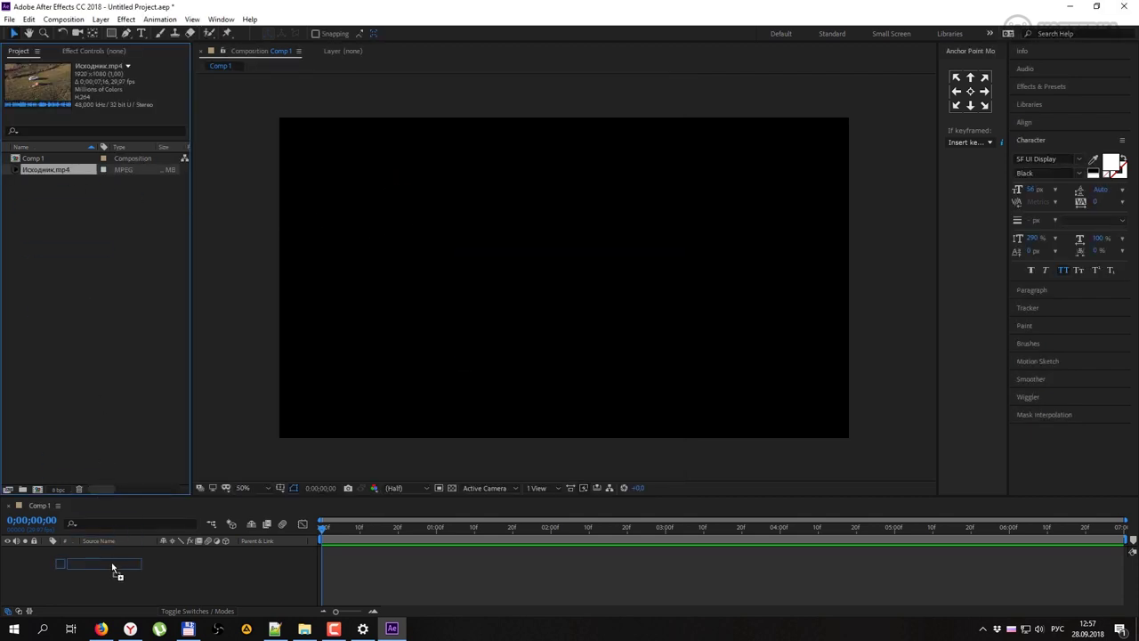
left_click_drag(98, 424, 116, 566)
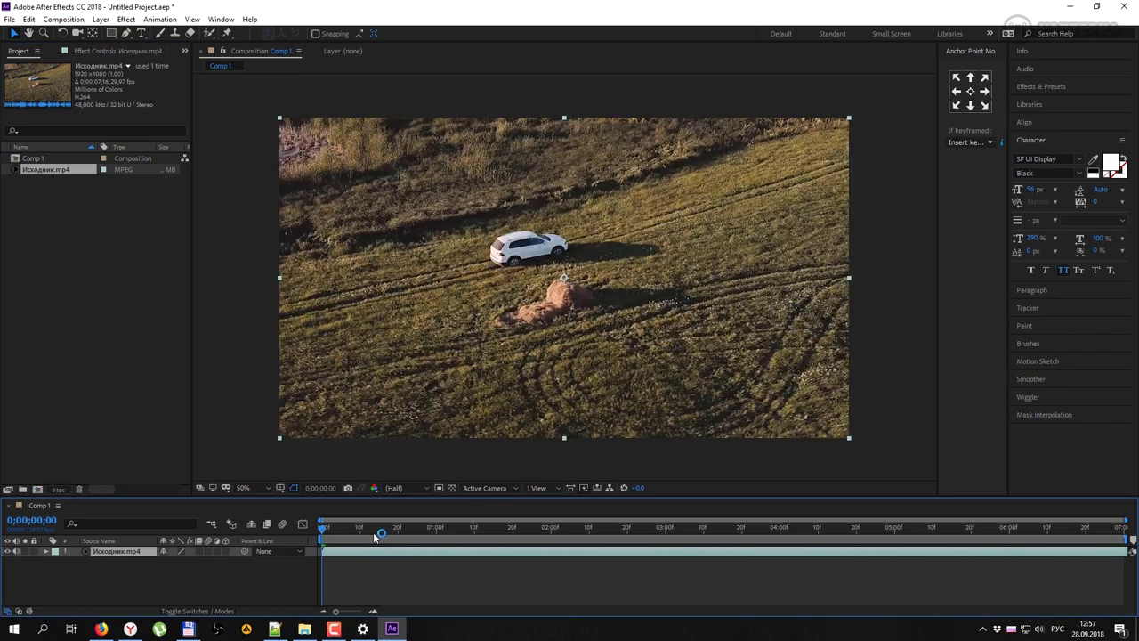
key("space")
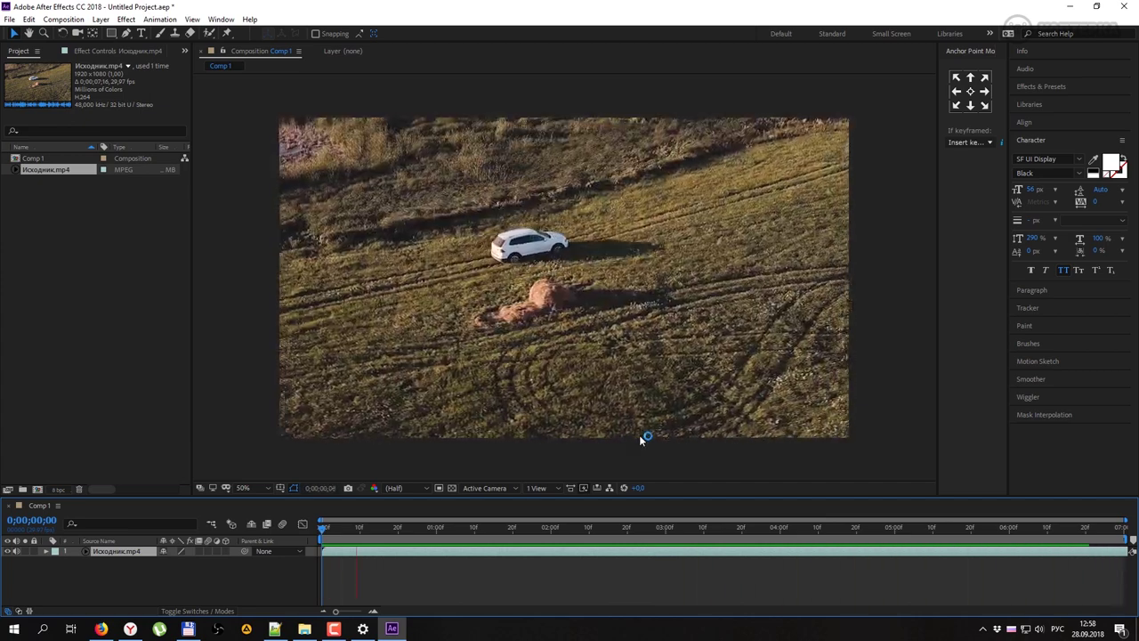
Step: Stop the preview at 0;00;01;14, collapse the Character settings and bring up the motion tracking controls
key("space")
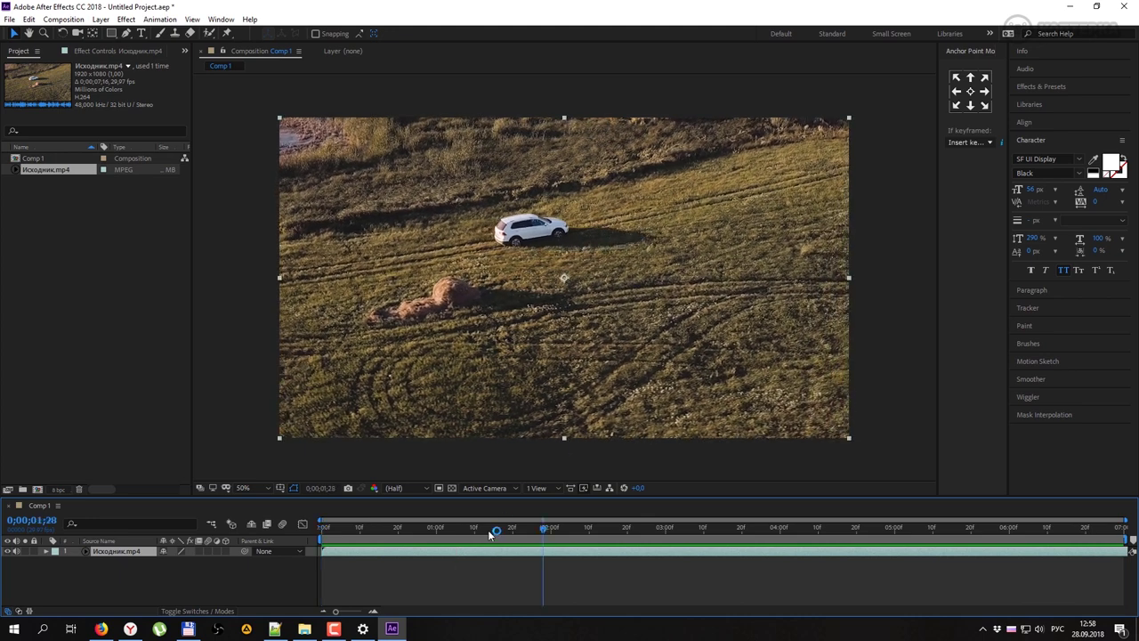
left_click(491, 531)
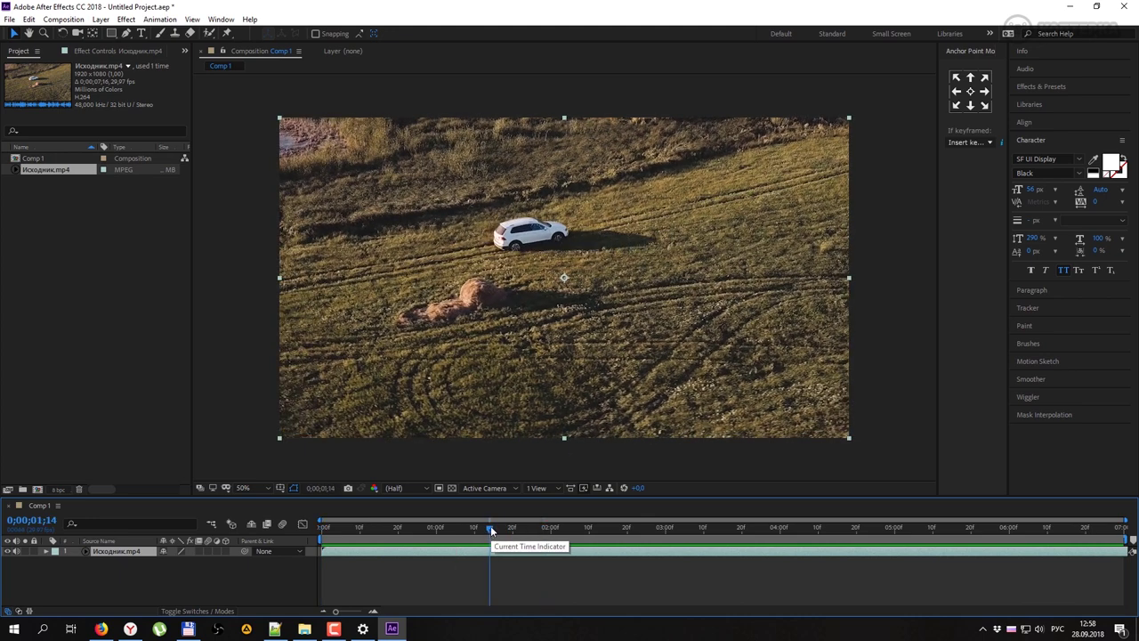
left_click(1068, 87)
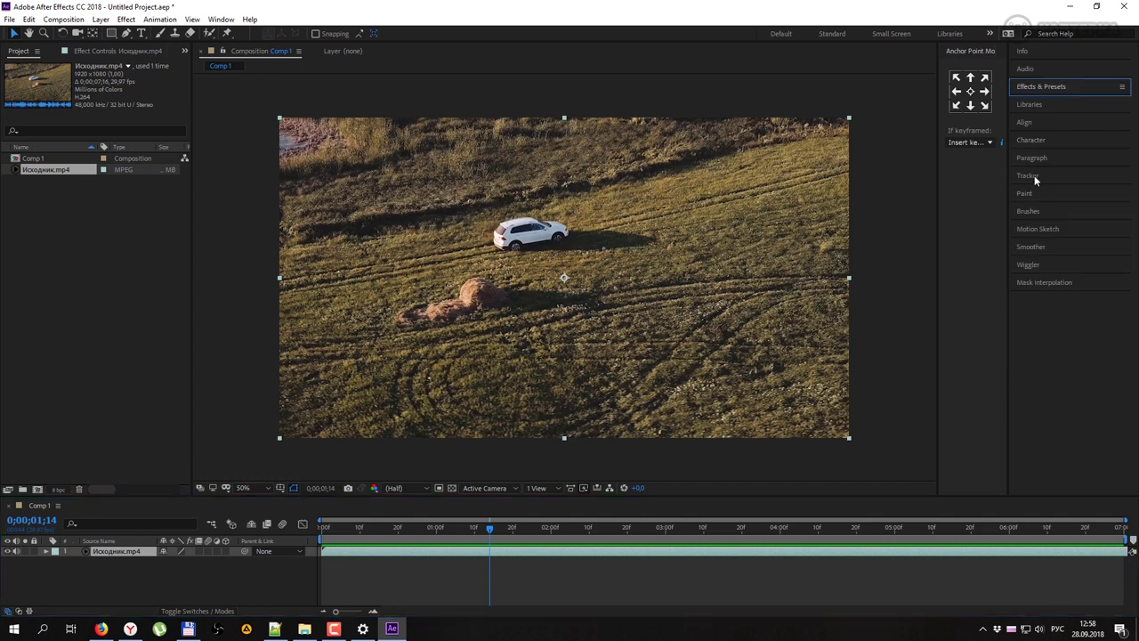
left_click(1034, 176)
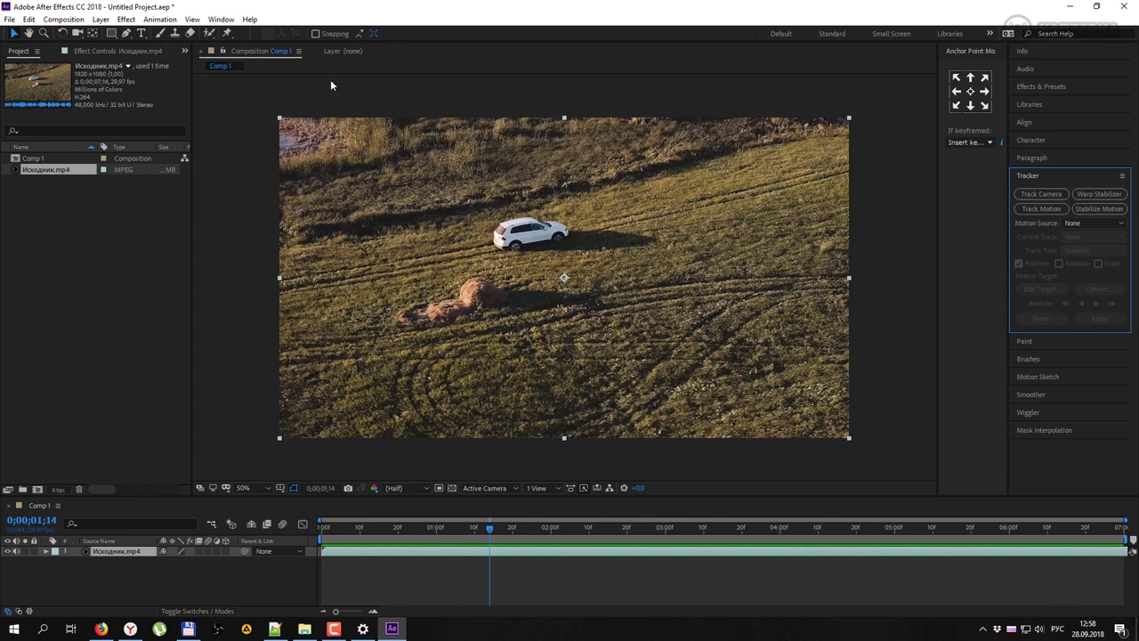
Step: Open the Tracker panel from the Window menu and start Track Motion on Исходник.mp4
left_click(223, 22)
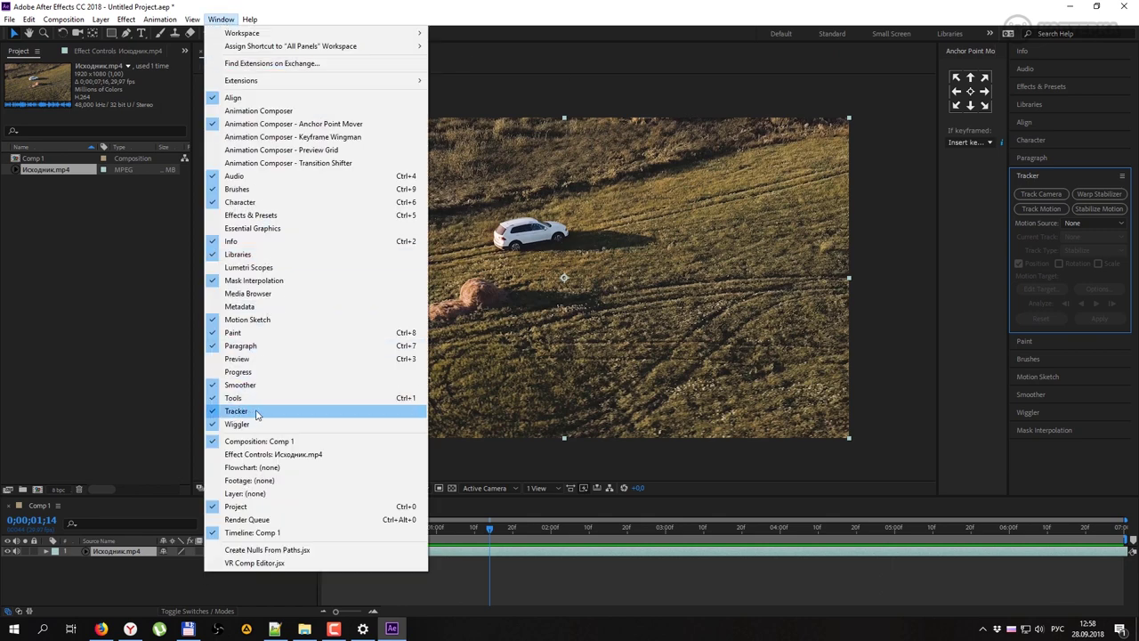
left_click(1034, 175)
left_click(1056, 176)
left_click(997, 171)
left_click(990, 218)
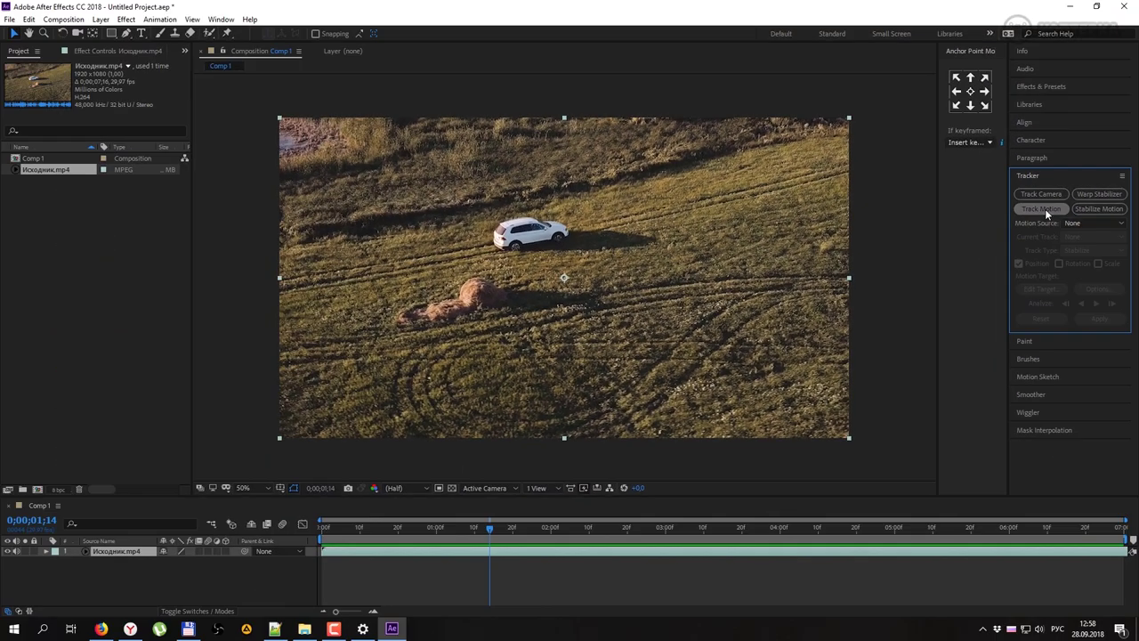
left_click(1012, 226)
scroll(557, 255, "up", 3)
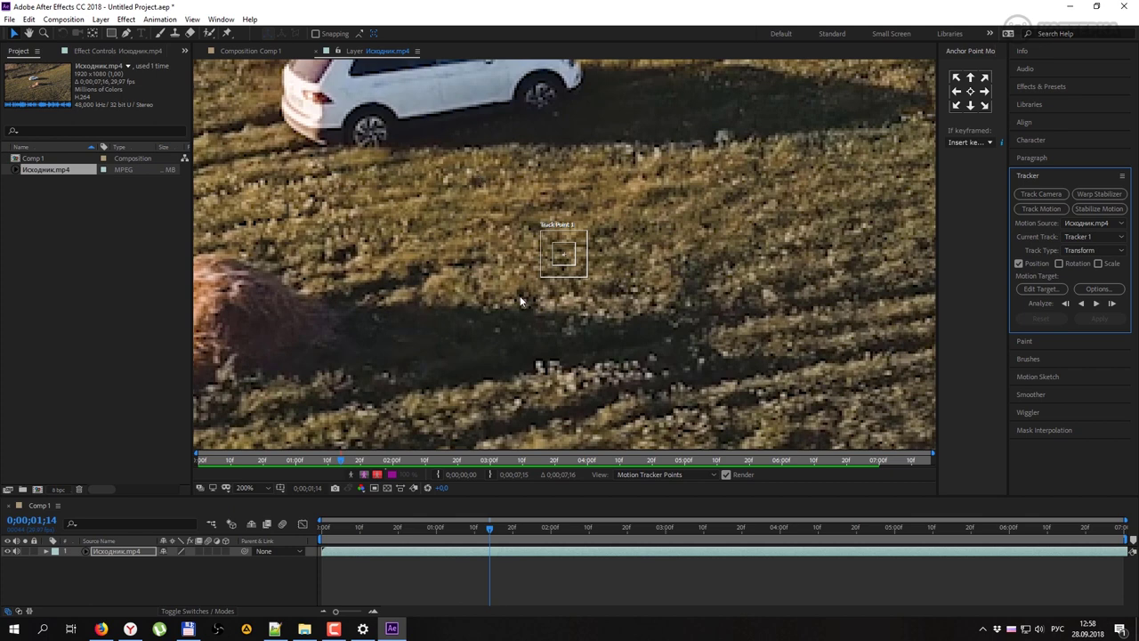
Step: Drag Track Point 1 near the car and pan the layer view to centre it
mouse_move(552, 275)
left_mouse_down()
mouse_move(475, 213)
mouse_move(508, 250)
mouse_move(452, 262)
mouse_move(498, 233)
mouse_move(412, 134)
mouse_move(443, 194)
left_mouse_up()
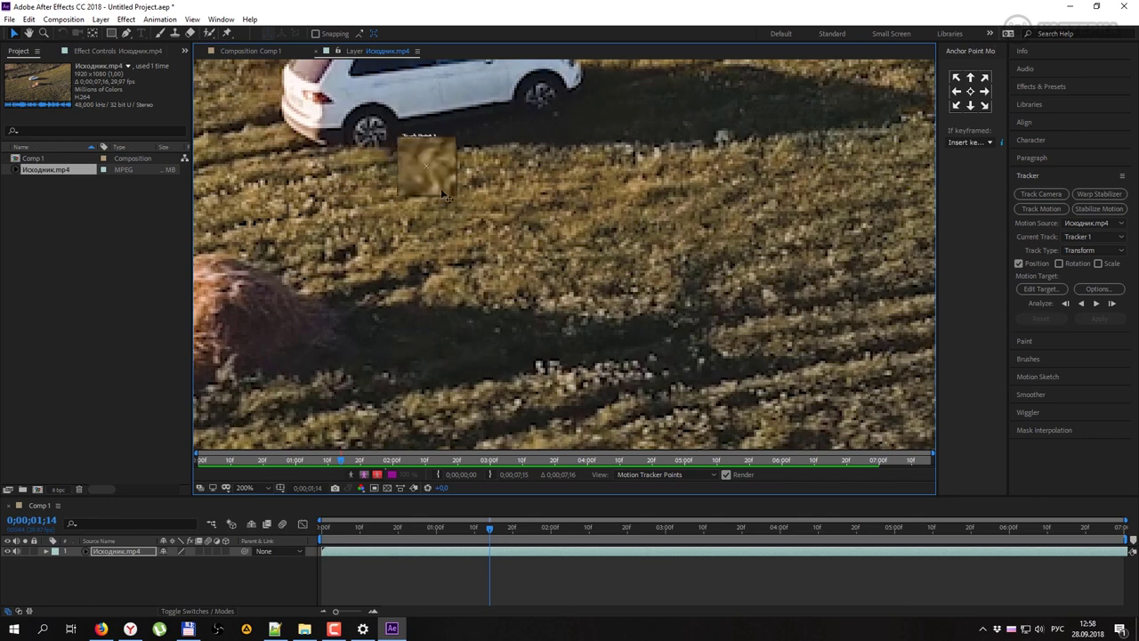
left_click_drag(443, 194, 410, 231)
key("space")
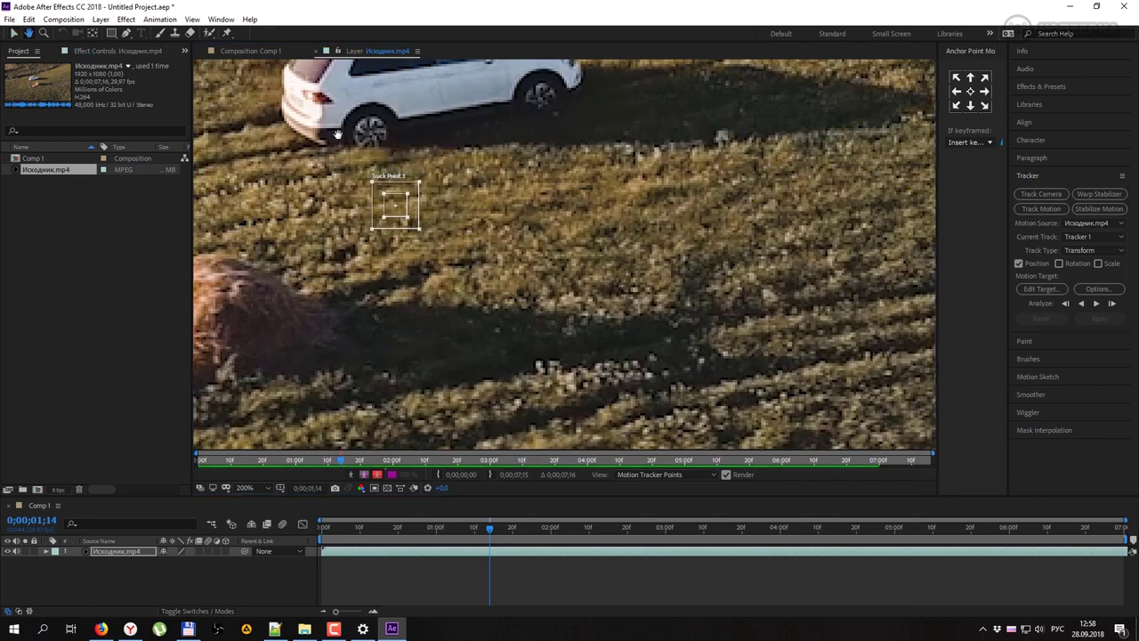
left_click_drag(338, 133, 599, 336)
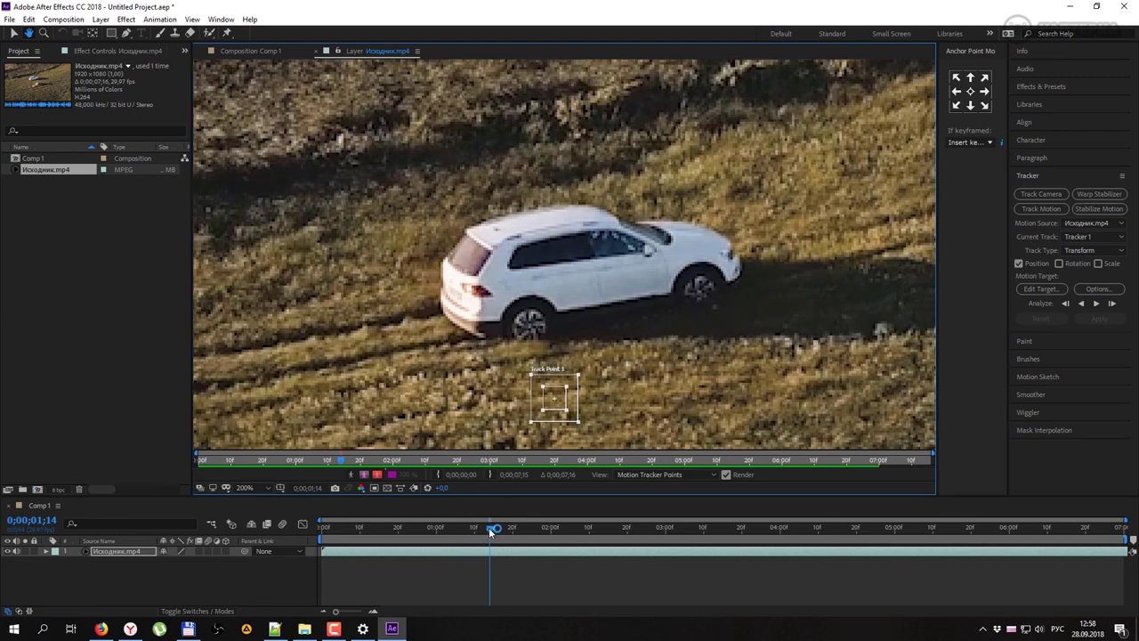
Step: At frame 0;00;00;00, fine-tune Track Point 1 onto the car's rear side window
left_click_drag(490, 529, 306, 540)
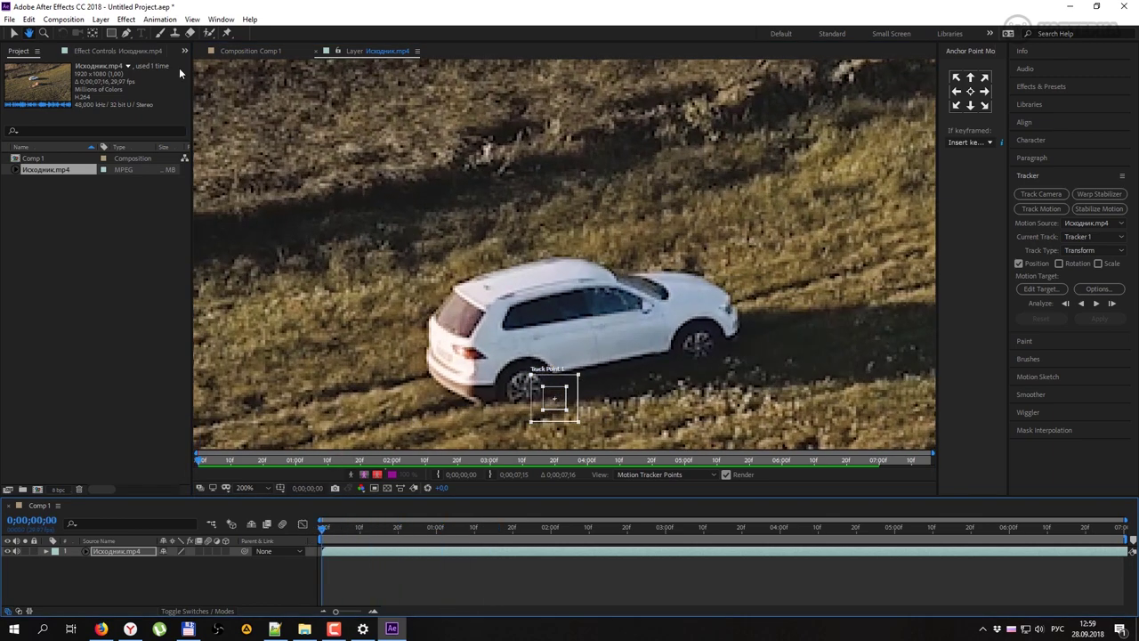
left_click(17, 34)
left_click_drag(576, 424, 527, 349)
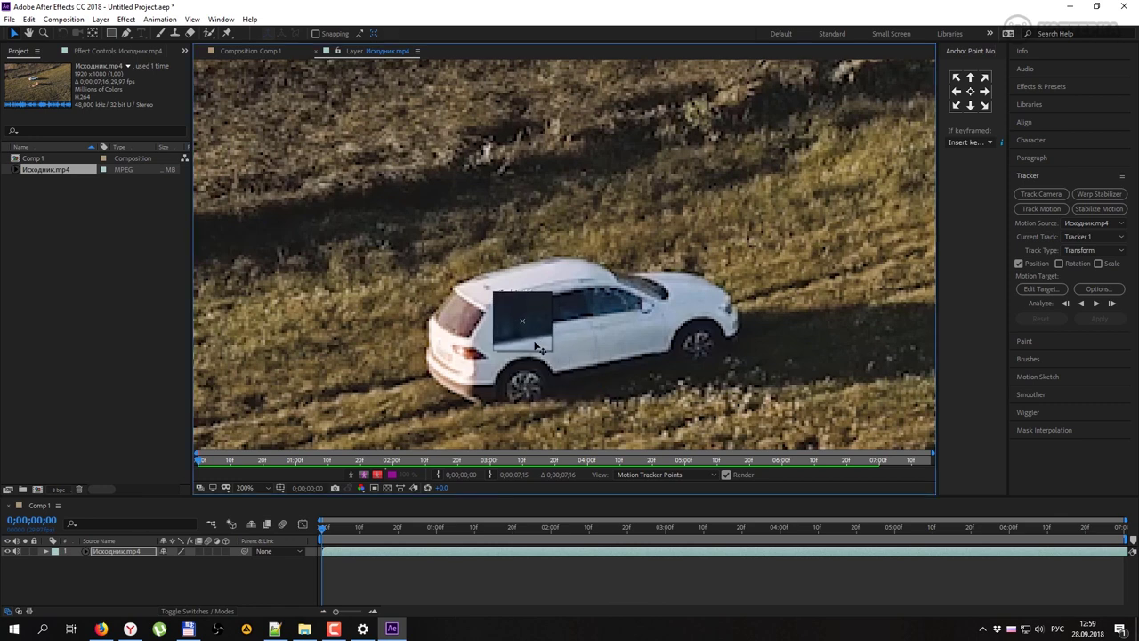
left_click_drag(527, 348, 525, 350)
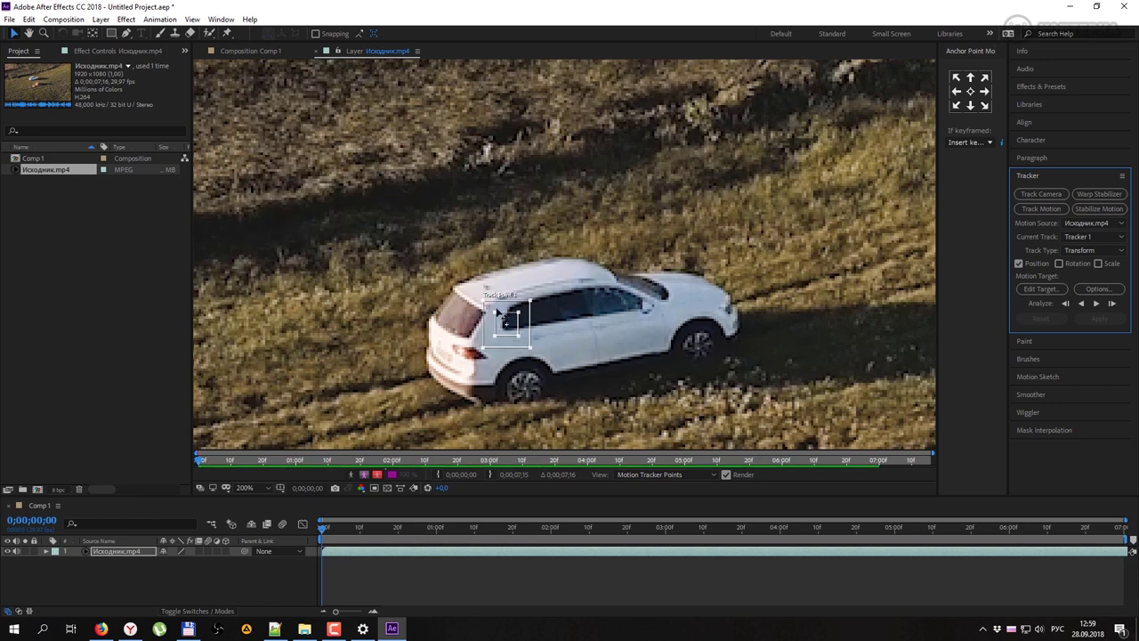
left_click_drag(519, 350, 517, 348)
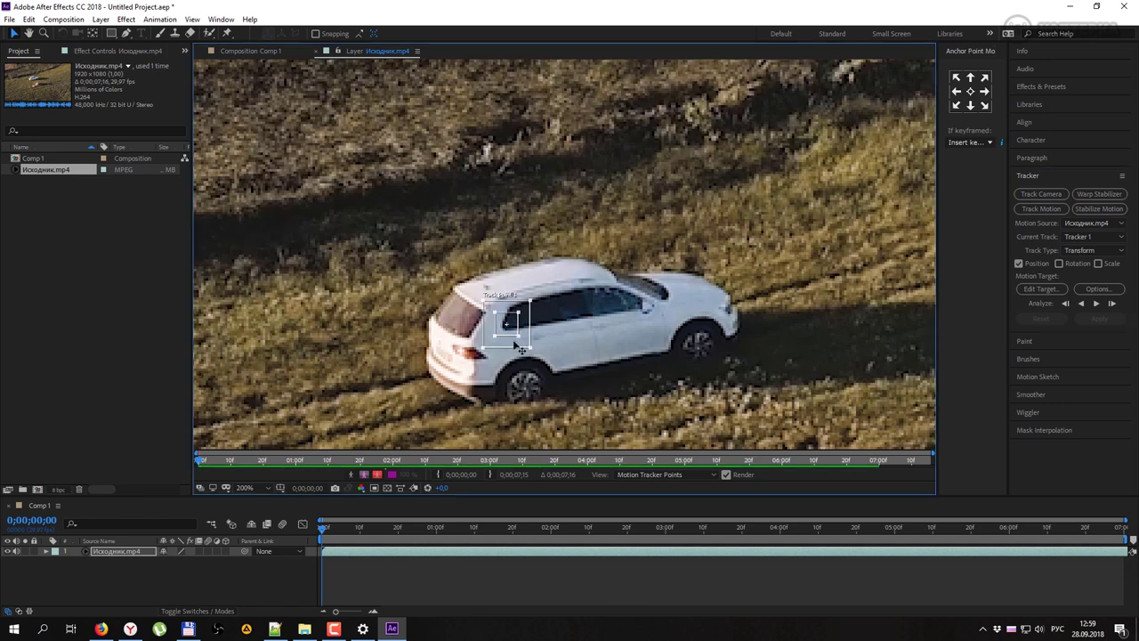
left_click_drag(514, 348, 514, 347)
key("comma")
key("comma")
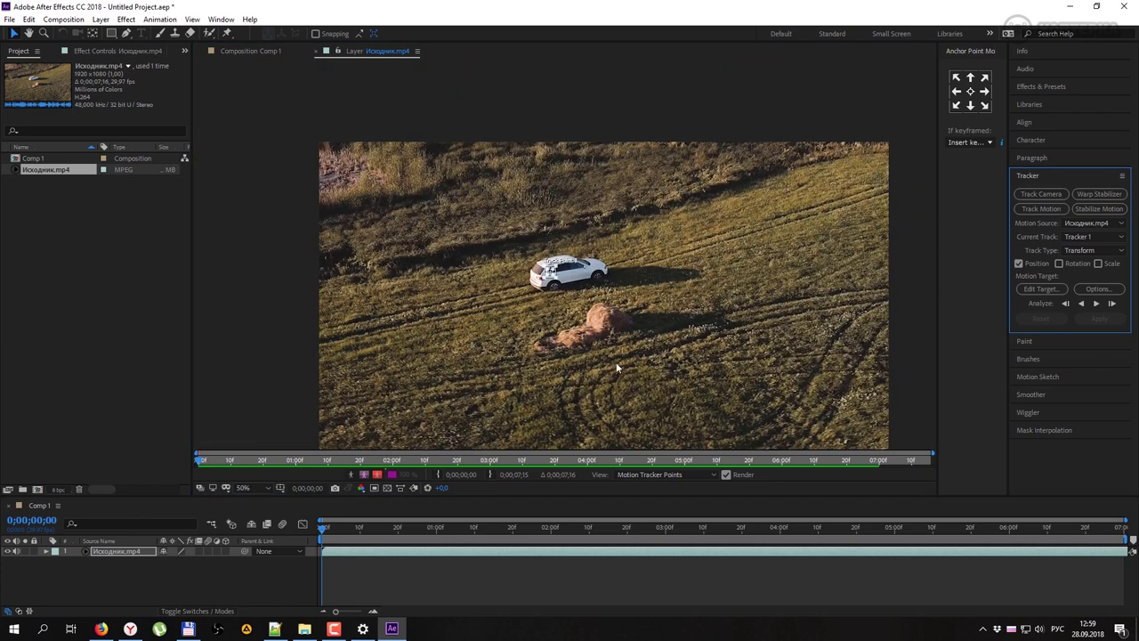
Step: Recentre the layer view and Analyze Forward to track the point through the clip
left_click(29, 33)
left_click_drag(675, 351, 684, 332)
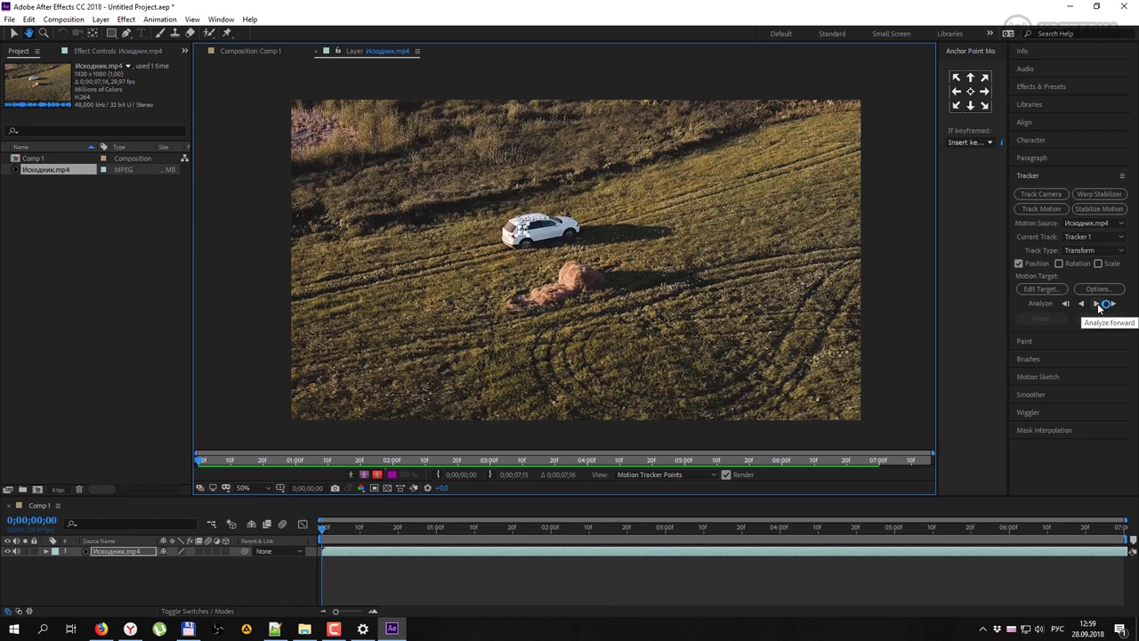
left_click(1100, 304)
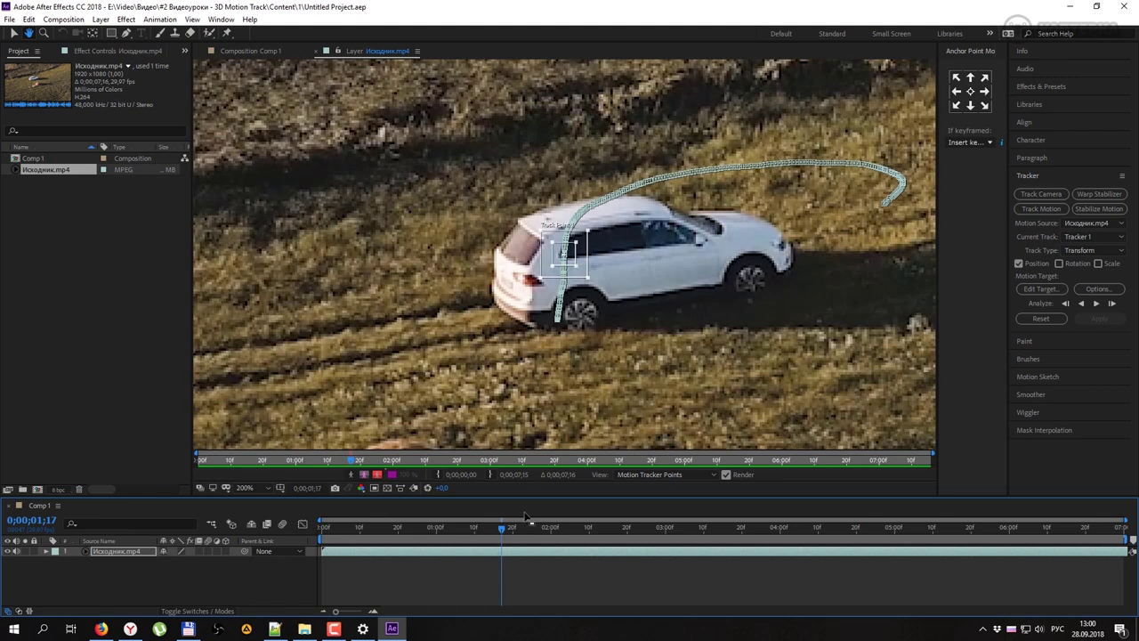
left_click_drag(502, 529, 715, 534)
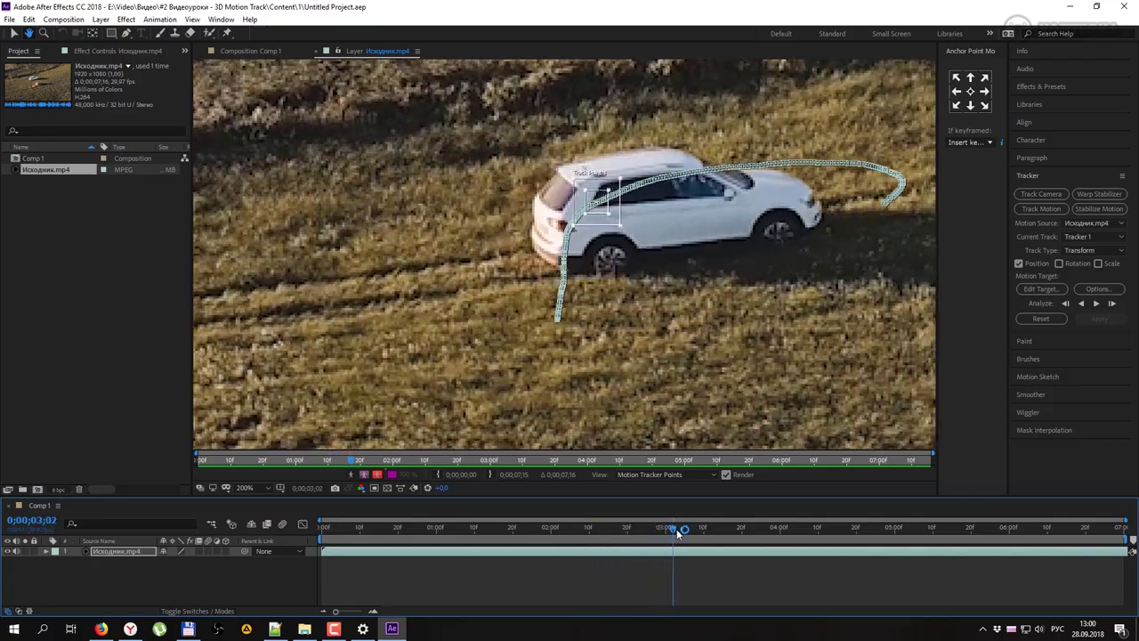
Step: Check the track around 0;00;03;17, then add a Null Object layer from the timeline menu
mouse_move(716, 534)
left_mouse_down()
mouse_move(731, 532)
mouse_move(624, 529)
left_mouse_up()
scroll(585, 277, "down", 3)
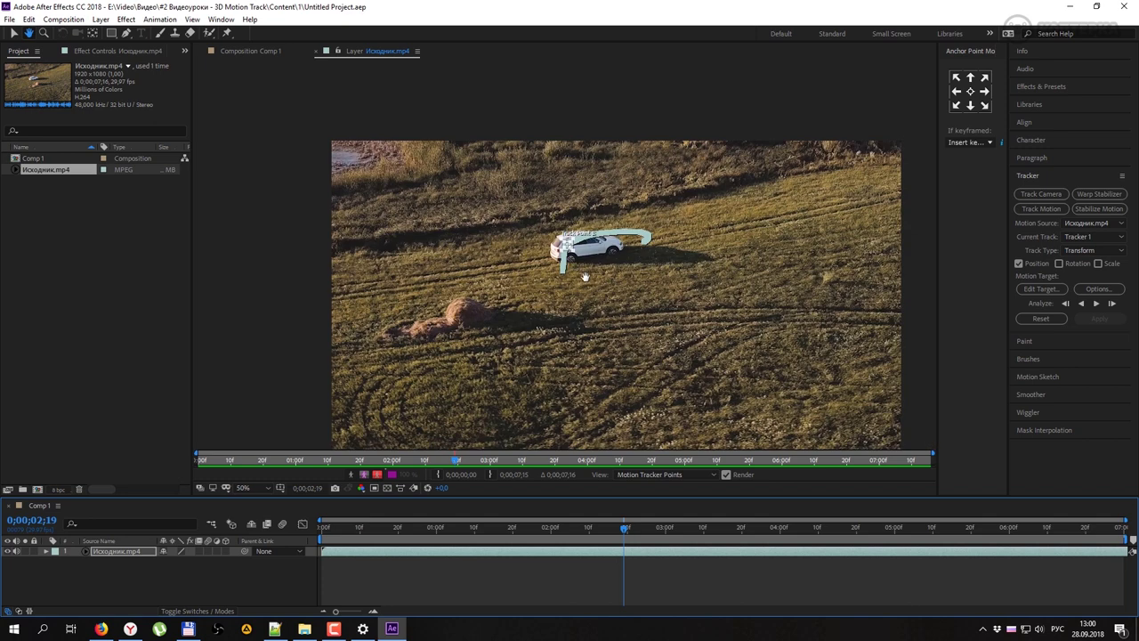
mouse_move(623, 345)
left_mouse_down()
mouse_move(584, 297)
mouse_move(595, 304)
left_mouse_up()
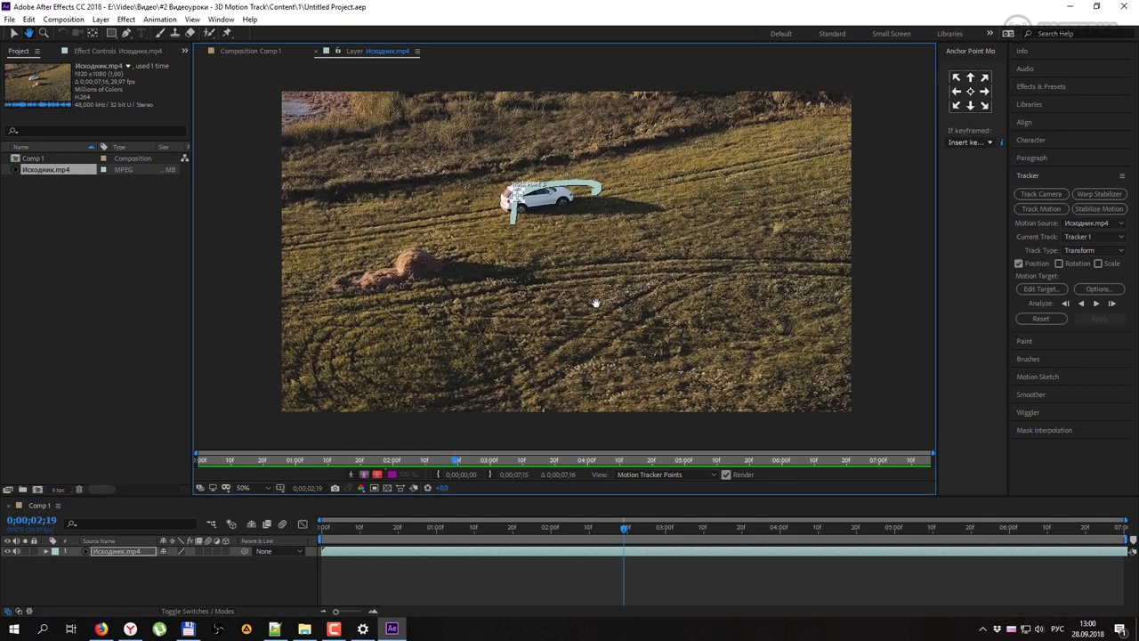
right_click(138, 579)
mouse_move(166, 448)
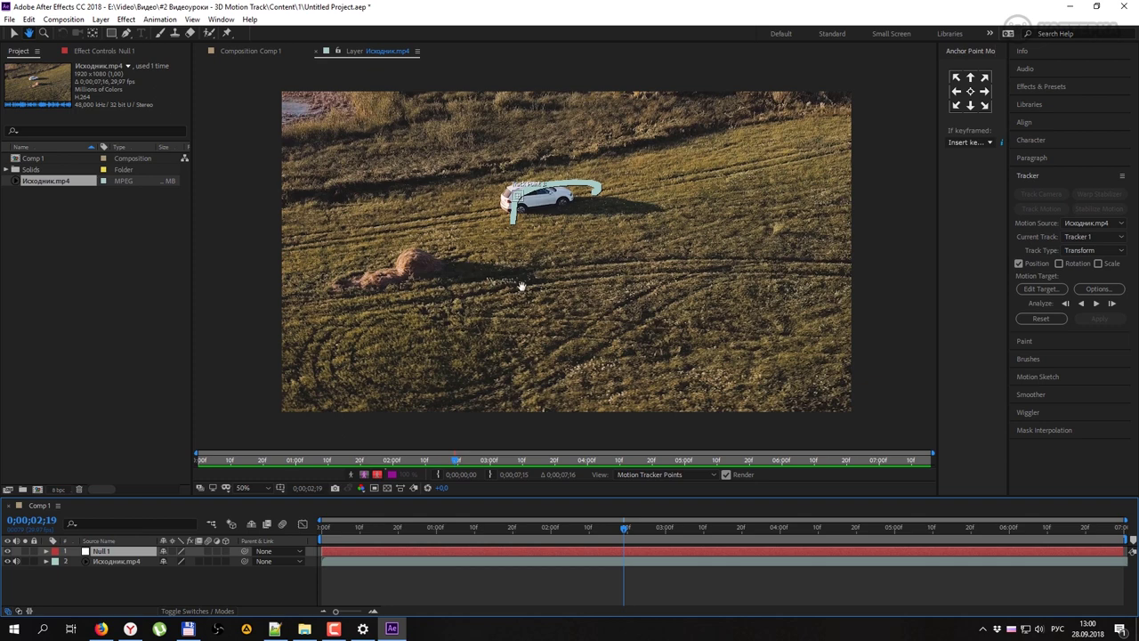
Step: Add a text layer reading 3D, TRACK, MOTION on three lines and select all of it
right_click(172, 588)
mouse_move(293, 459)
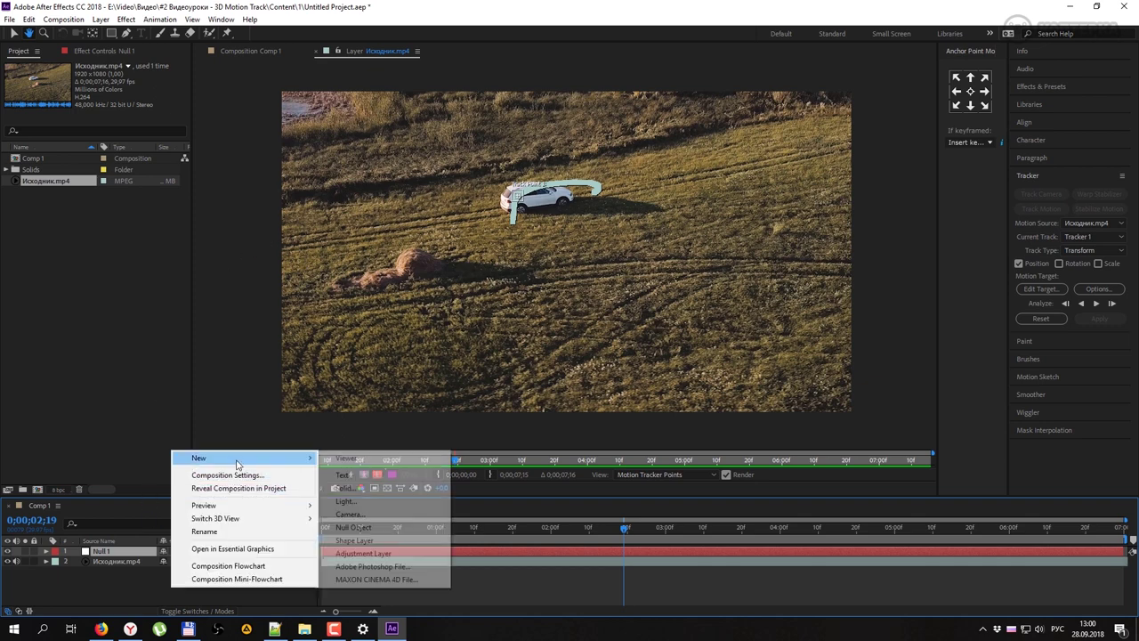
left_click(341, 474)
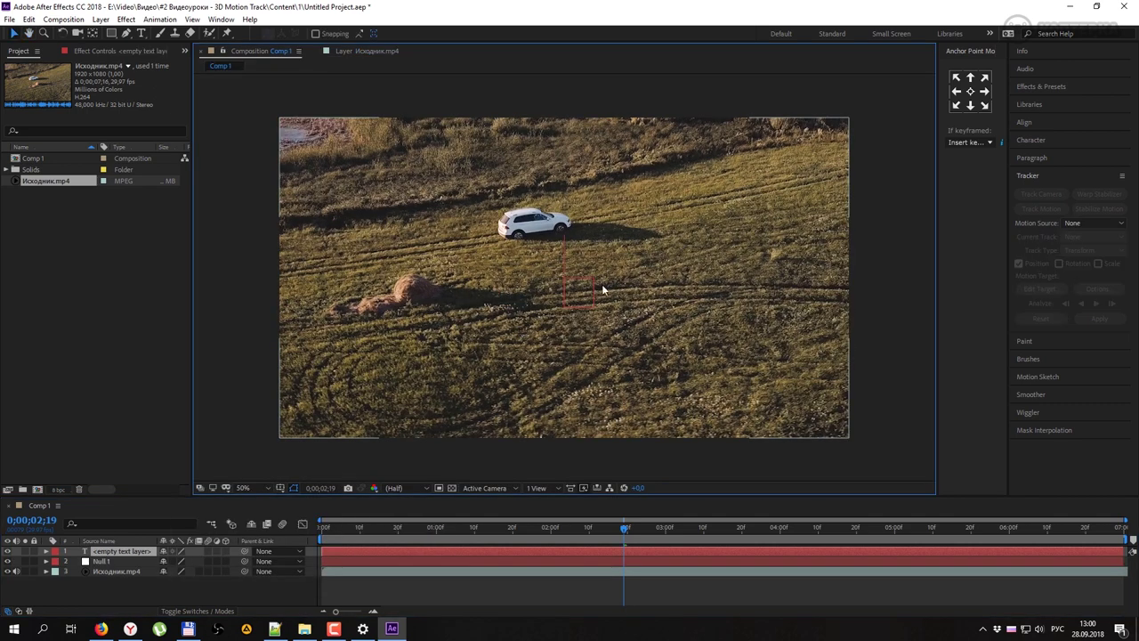
type("№")
key("BackSpace")
key("alt+shift")
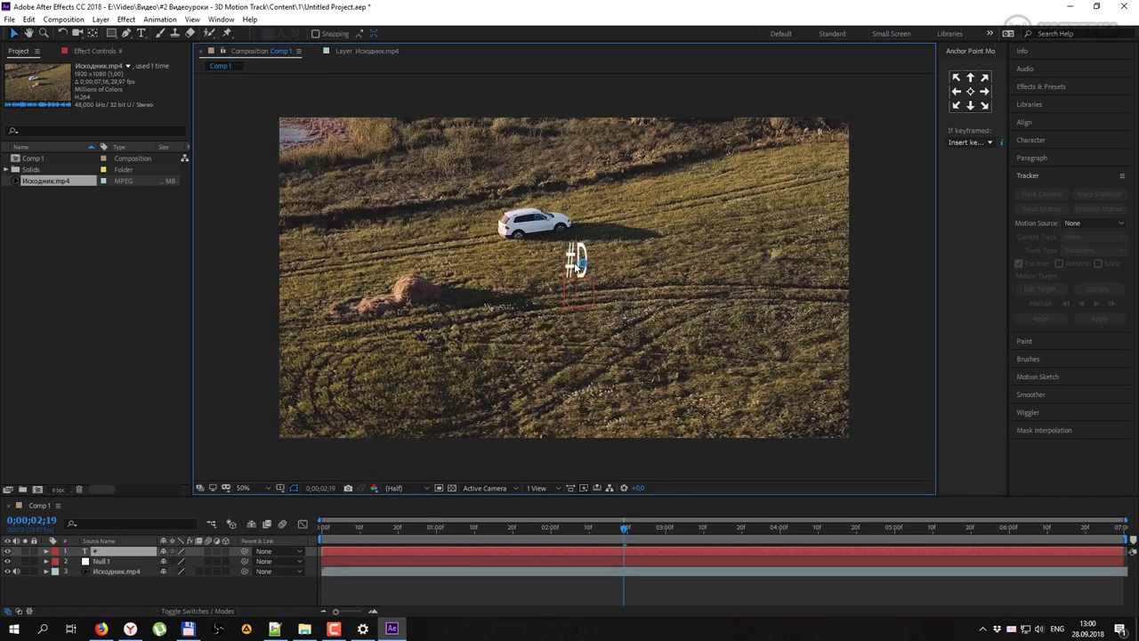
type("3D")
key("Return")
type("TRACK")
key("Return")
type("MOTION")
key("ctrl+a")
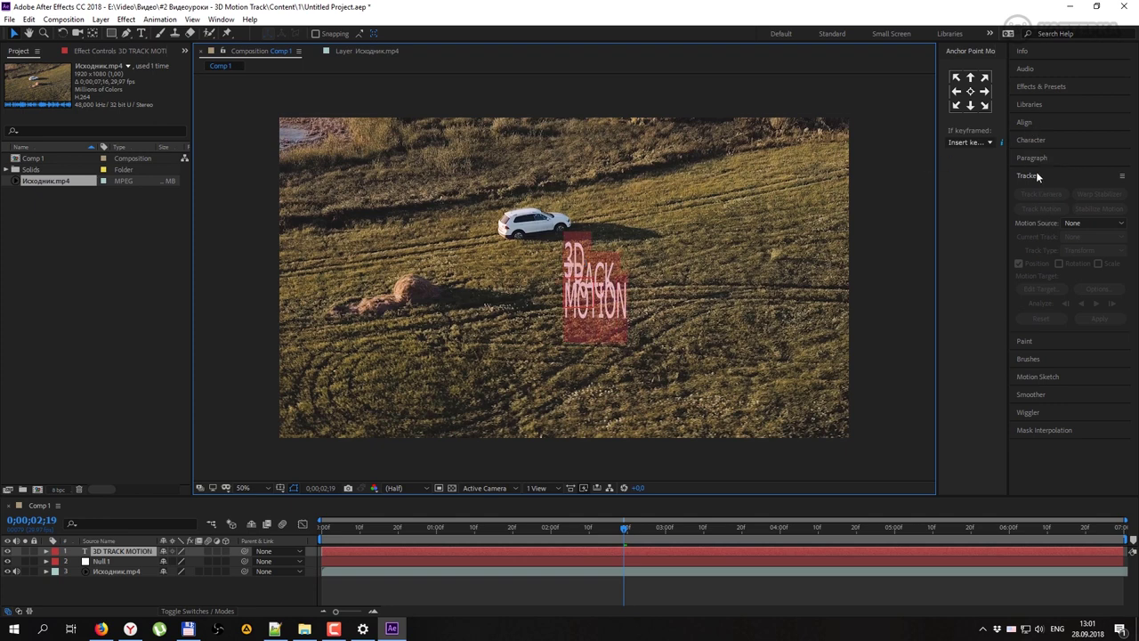
Step: Set the title to SF UI Text Bold with wider leading and move it right and down
left_click(1032, 141)
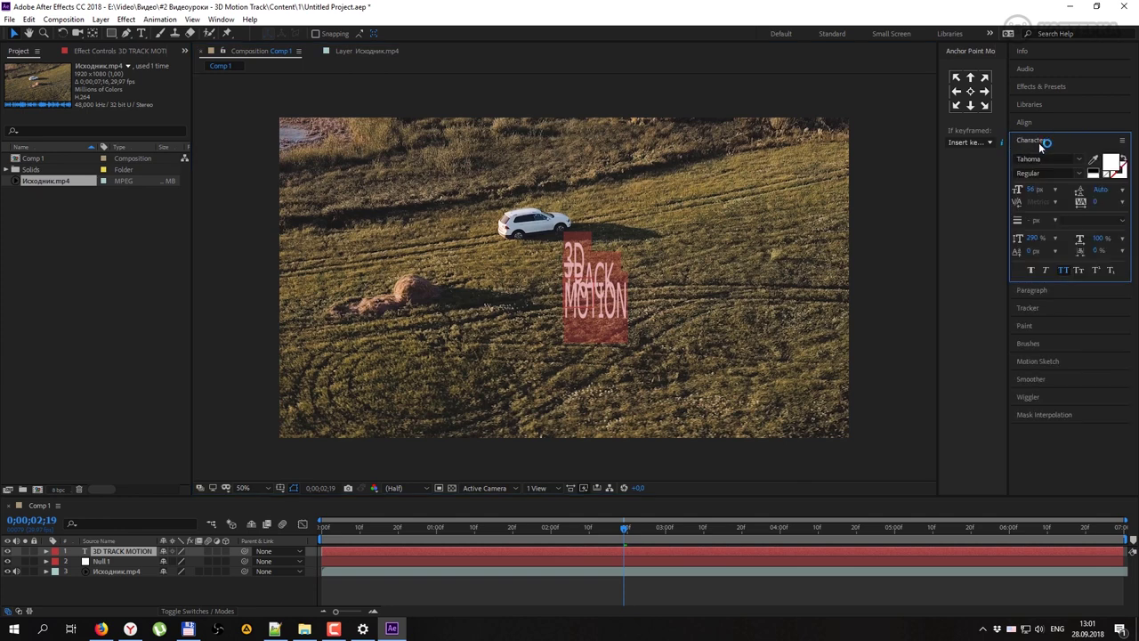
left_click_drag(1037, 236, 1059, 236)
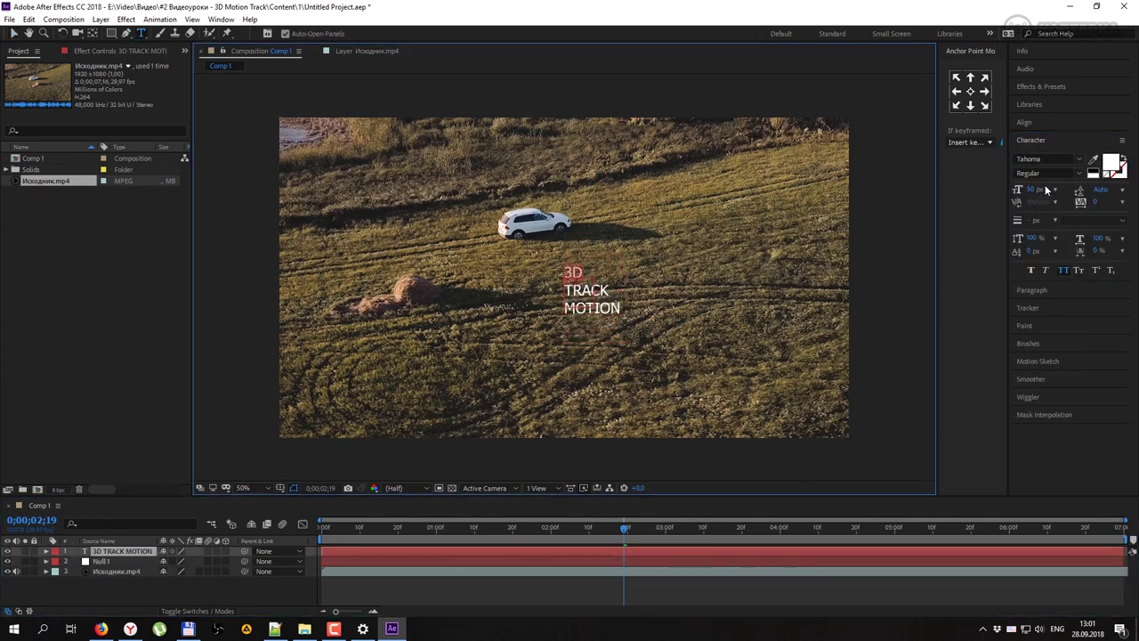
left_click(1054, 158)
type("f ui text")
key("Return")
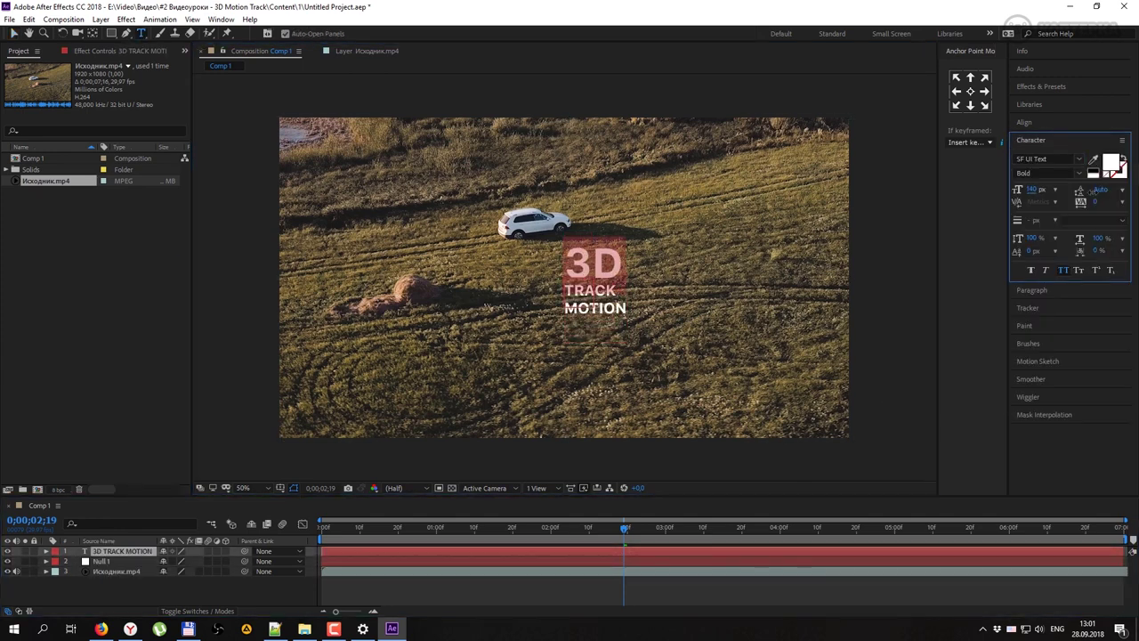
left_click_drag(595, 284, 646, 317)
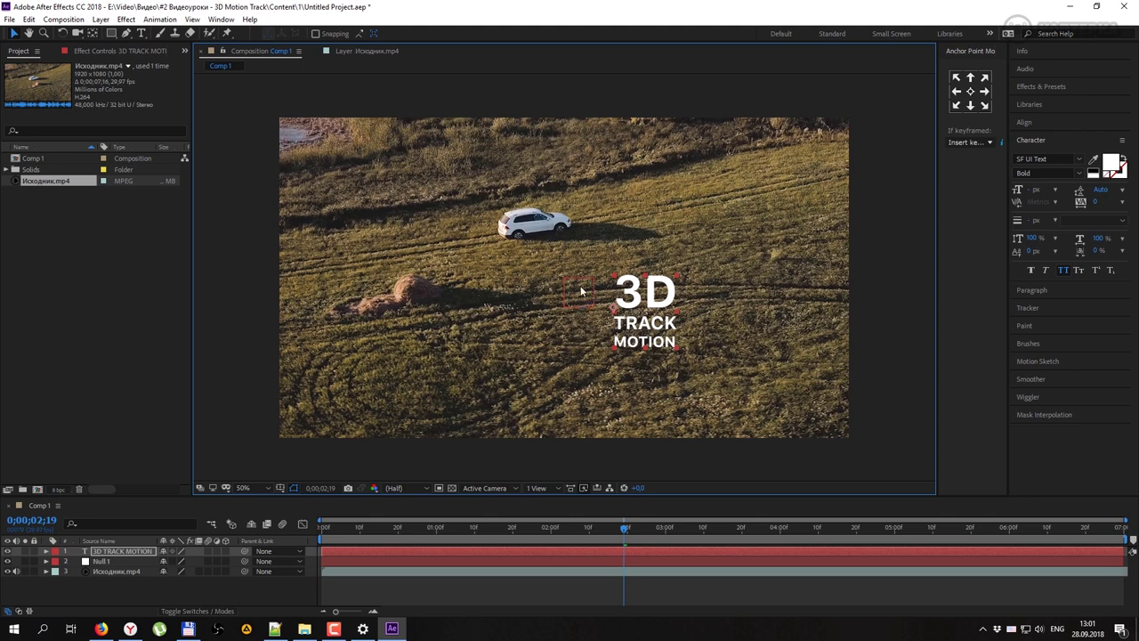
Step: Select Исходник.mp4, set it as the Tracker's Motion Source, and open the motion target settings
left_click(126, 563)
left_click(119, 572)
left_click(124, 560)
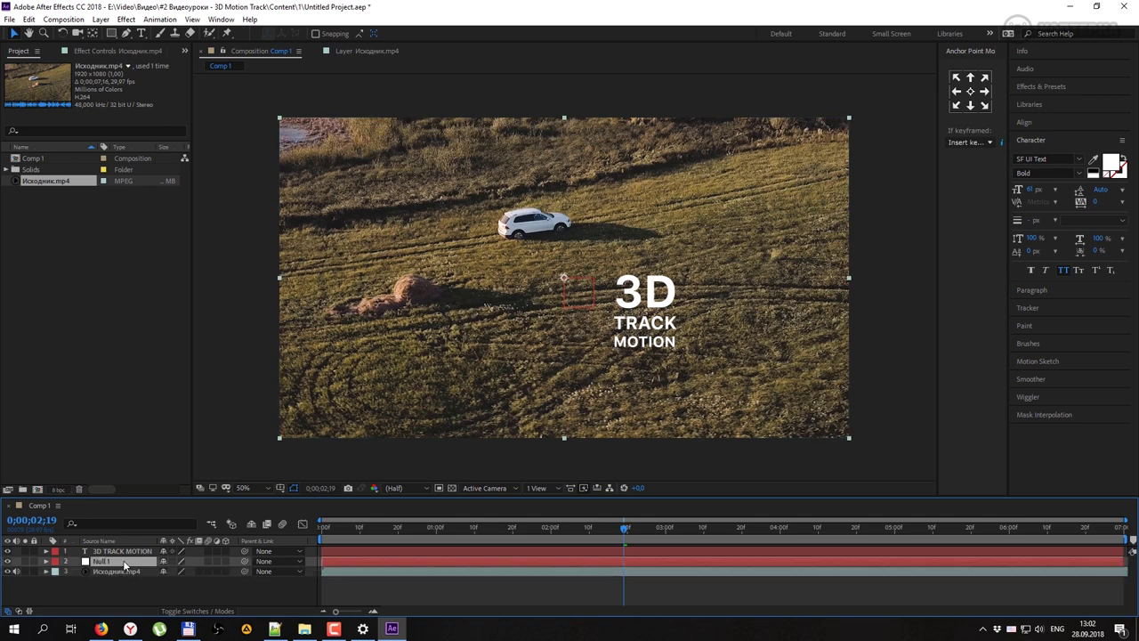
left_click(122, 570)
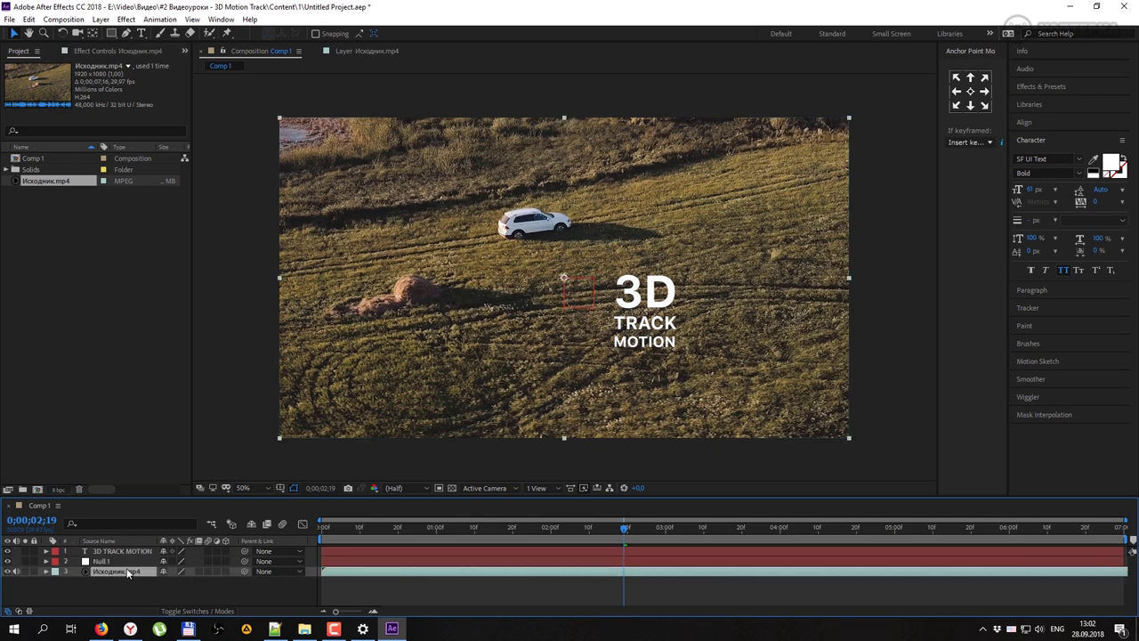
left_click(1052, 310)
left_click(1070, 223)
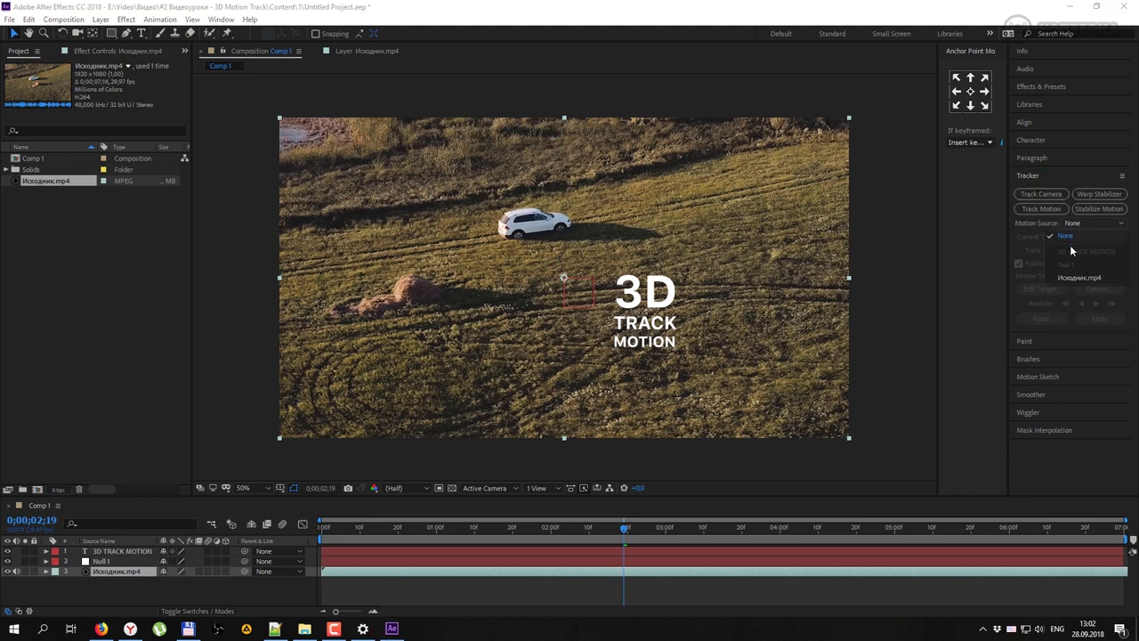
left_click(1070, 278)
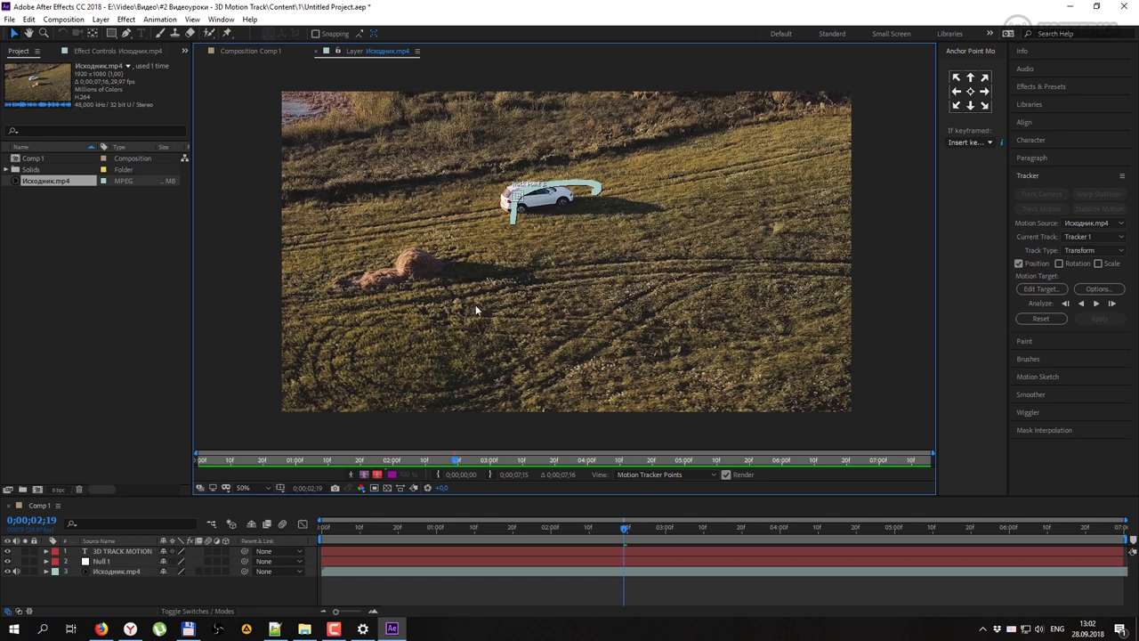
left_click(1039, 290)
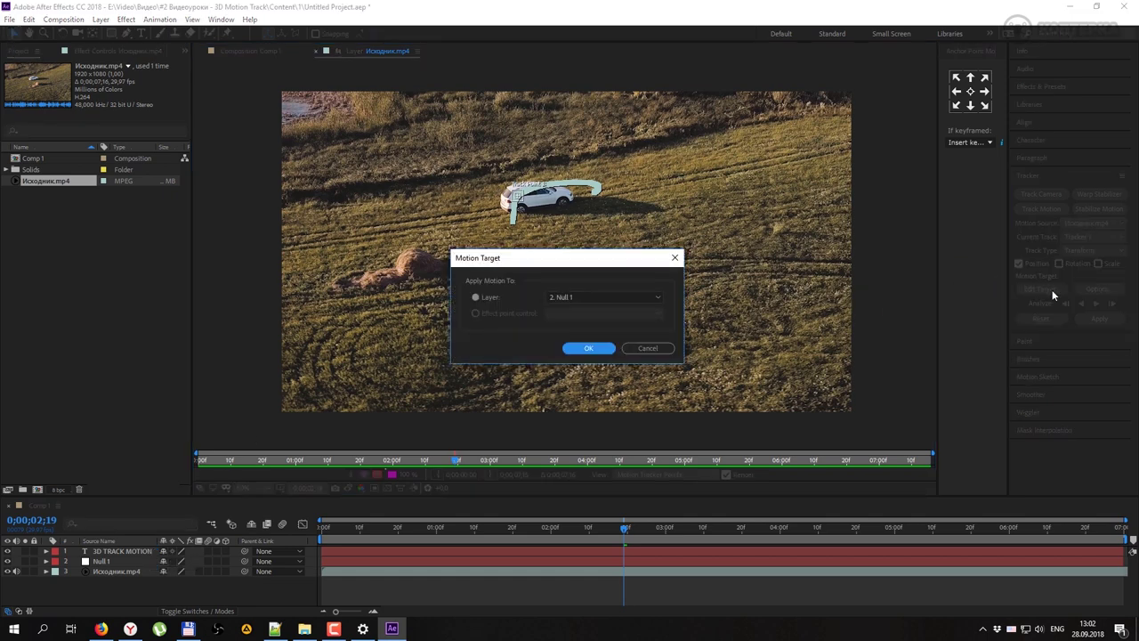
Step: Set Null 1 as the motion target for the car track
left_click(610, 296)
left_click(573, 326)
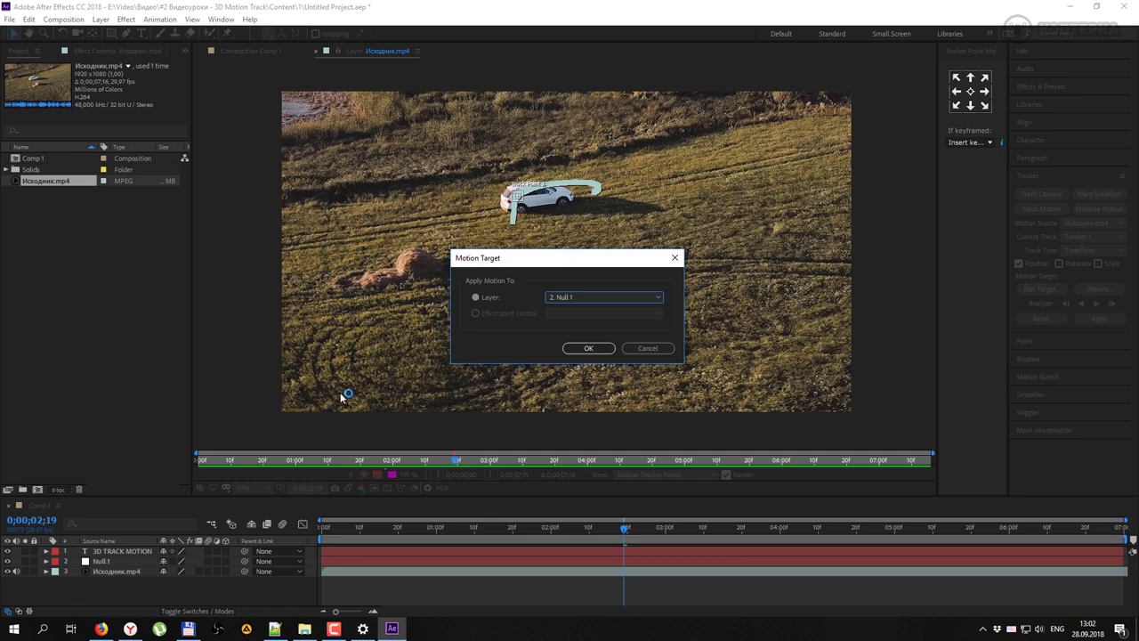
left_click_drag(587, 261, 587, 241)
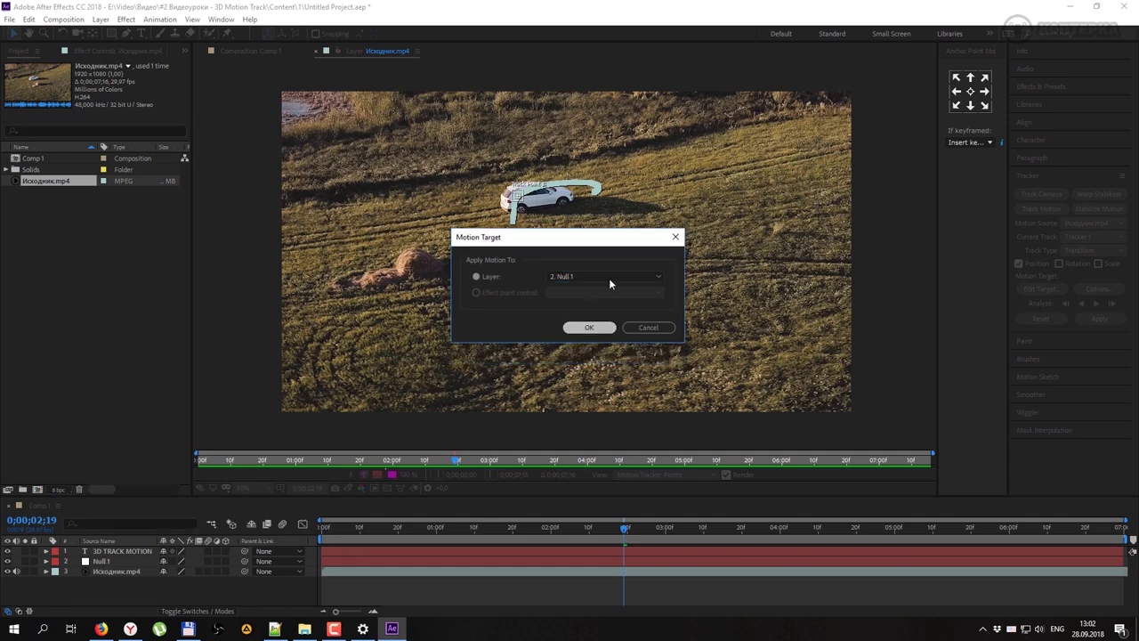
left_click(588, 328)
Step: Apply the car track to Null 1 with Apply Dimensions set to X and Y
left_click(1100, 317)
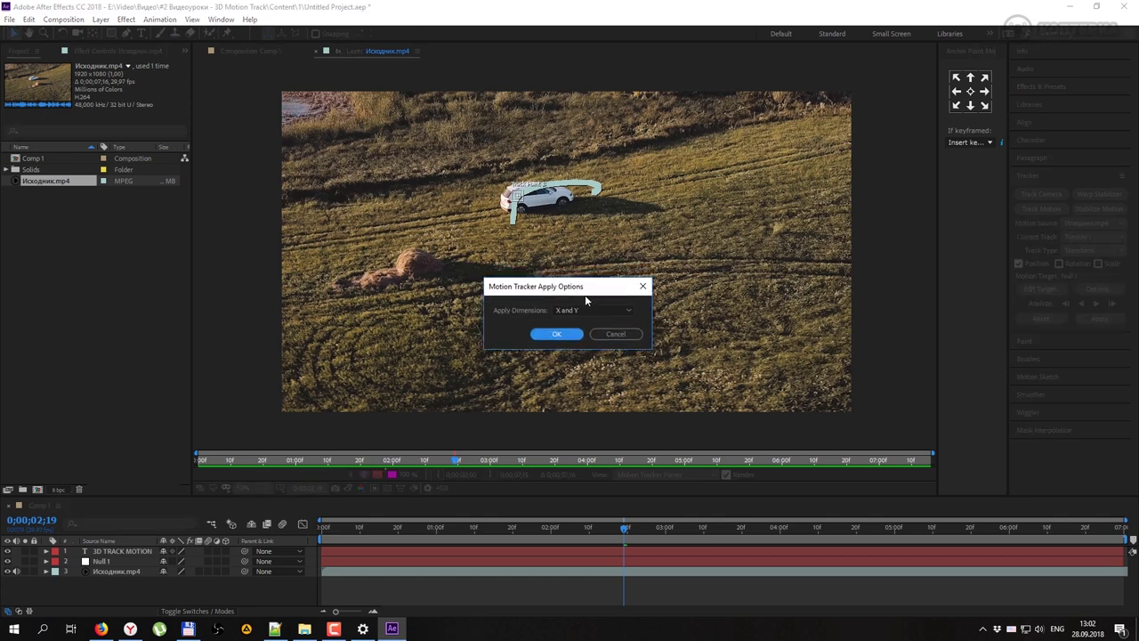
left_click(636, 326)
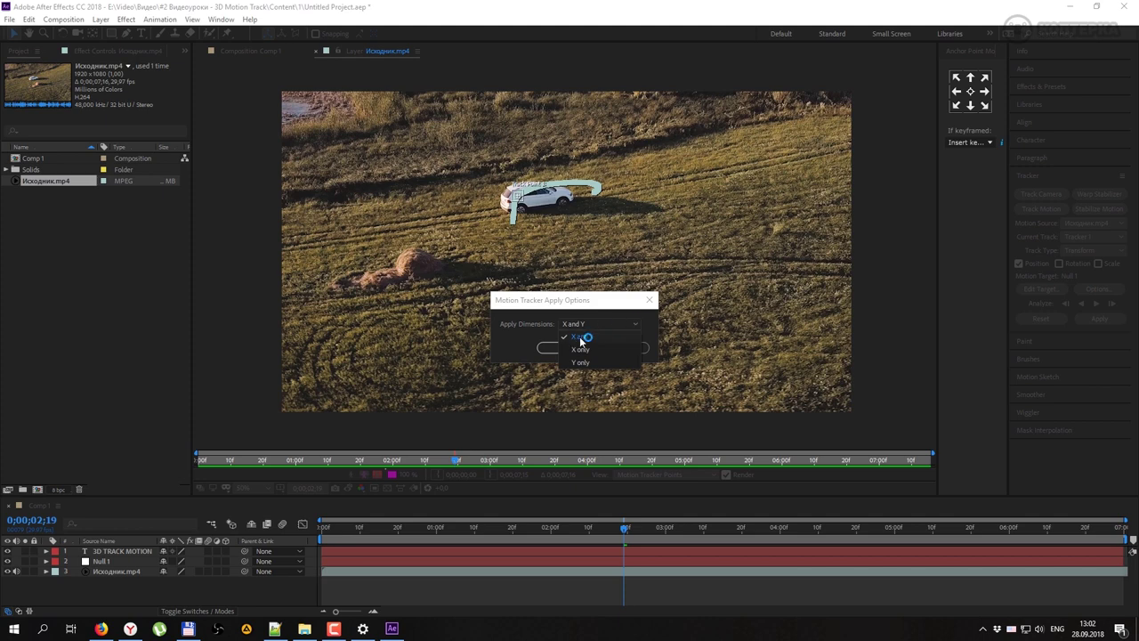
left_click(634, 326)
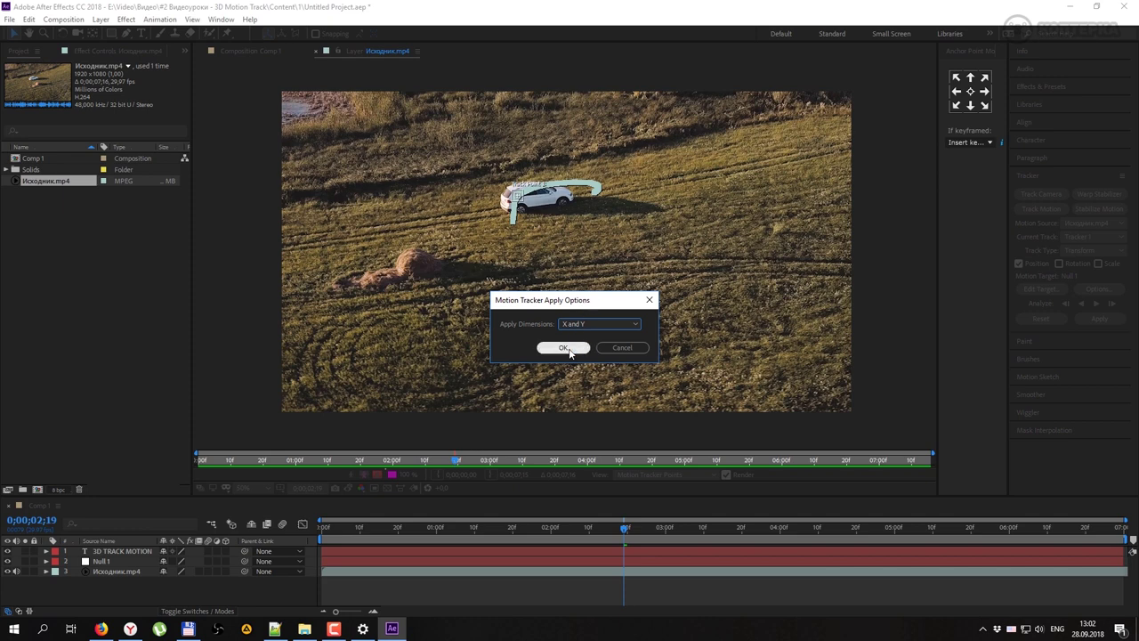
left_click(568, 349)
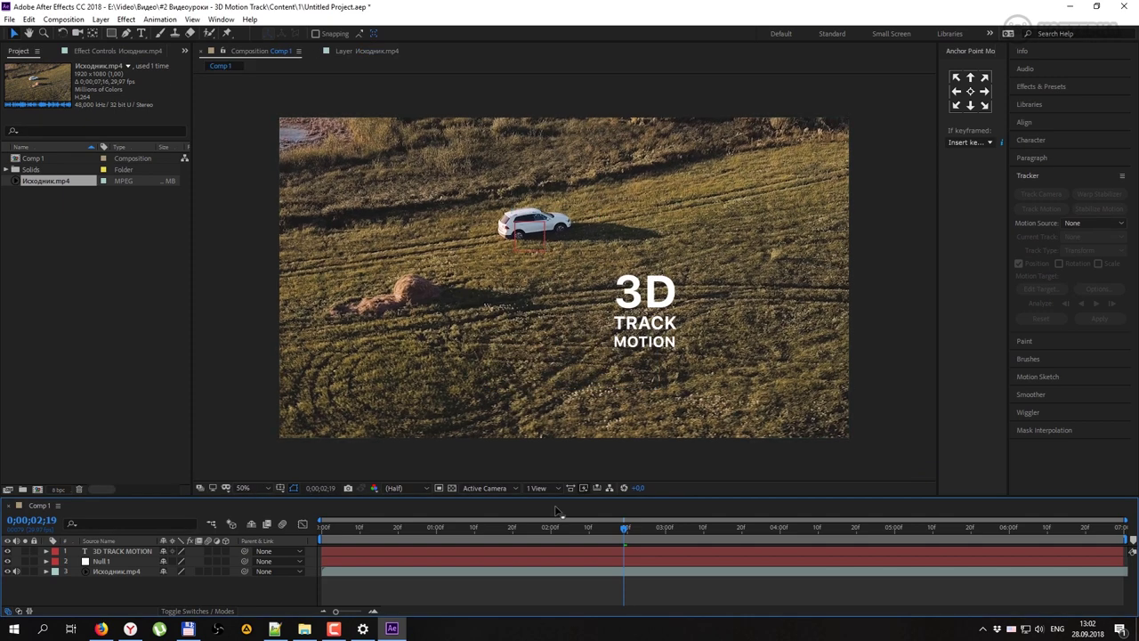
Step: Parent the 3D TRACK MOTION text layer to Null 1 using the Parent pick whip
mouse_move(621, 528)
left_mouse_down()
mouse_move(458, 534)
mouse_move(827, 520)
mouse_move(439, 538)
left_mouse_up()
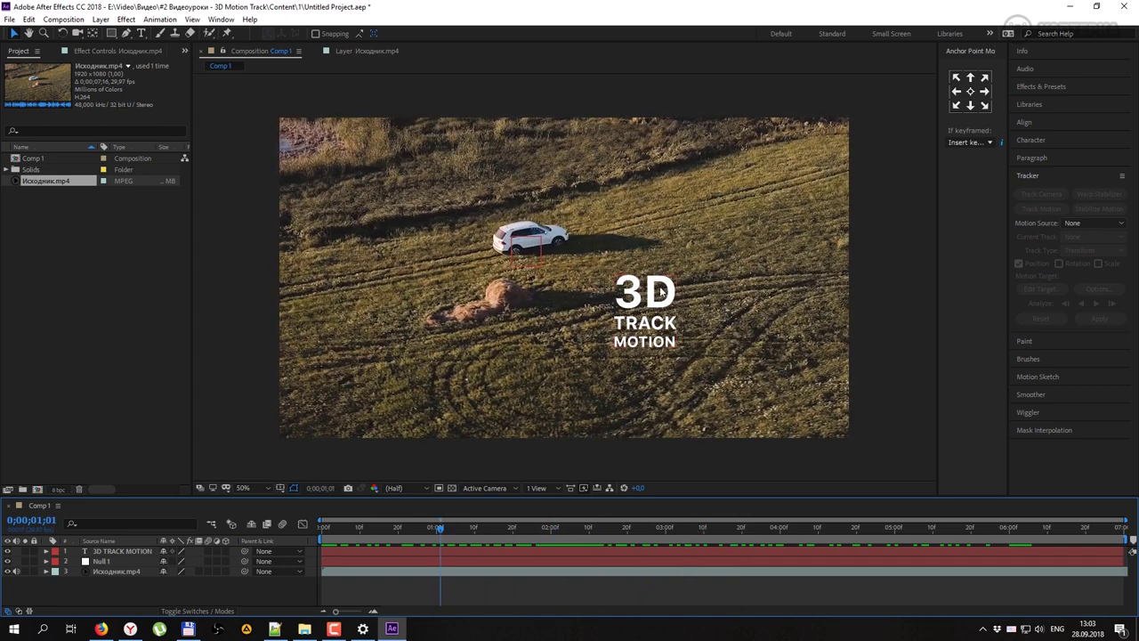
left_click(157, 551)
left_click_drag(134, 496, 176, 416)
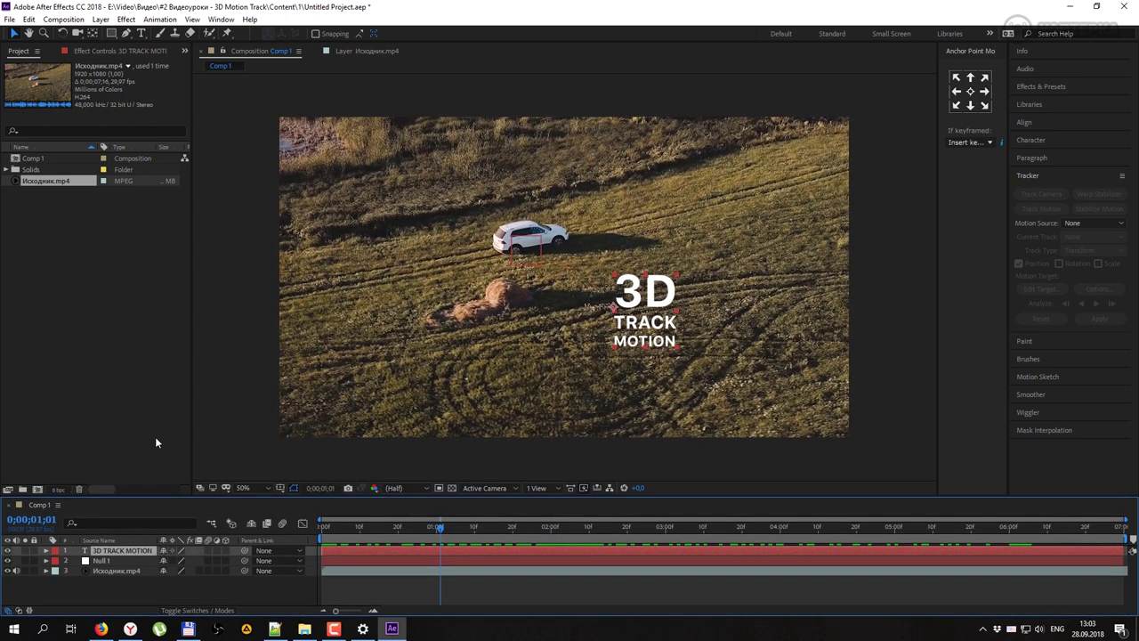
left_click(113, 472)
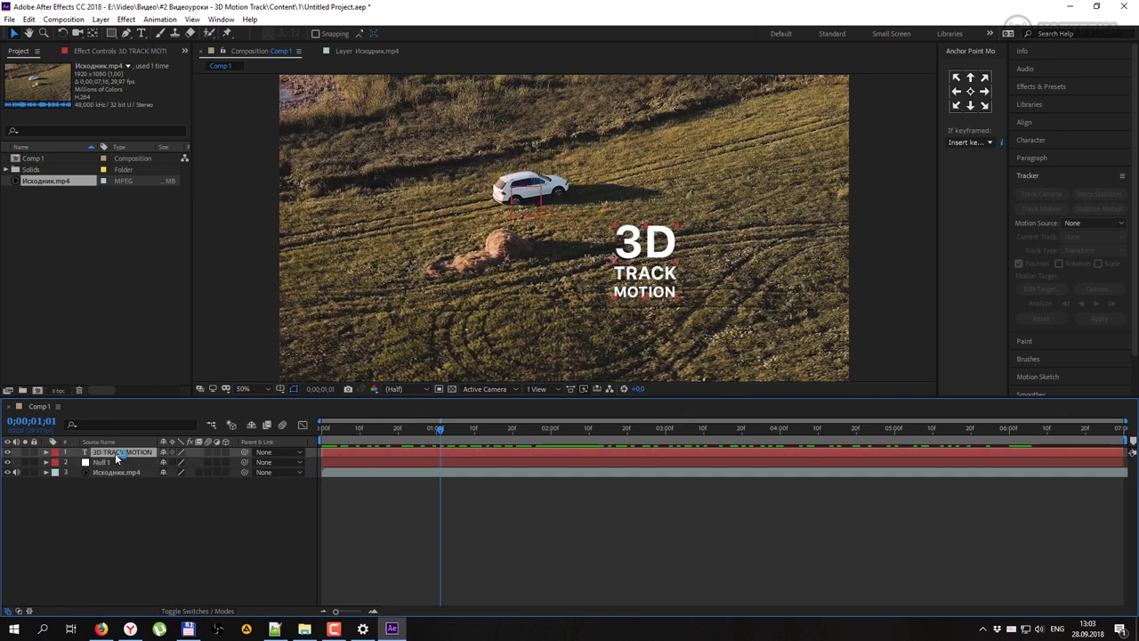
left_click(119, 452)
left_click_drag(244, 456, 104, 469)
mouse_move(441, 432)
left_mouse_down()
mouse_move(324, 434)
mouse_move(1010, 451)
mouse_move(539, 433)
mouse_move(440, 442)
left_mouse_up()
left_click(131, 461)
Step: Move the 3D TRACK MOTION title to the upper left above the car and preview from frame 0
left_click(118, 472)
left_click(122, 453)
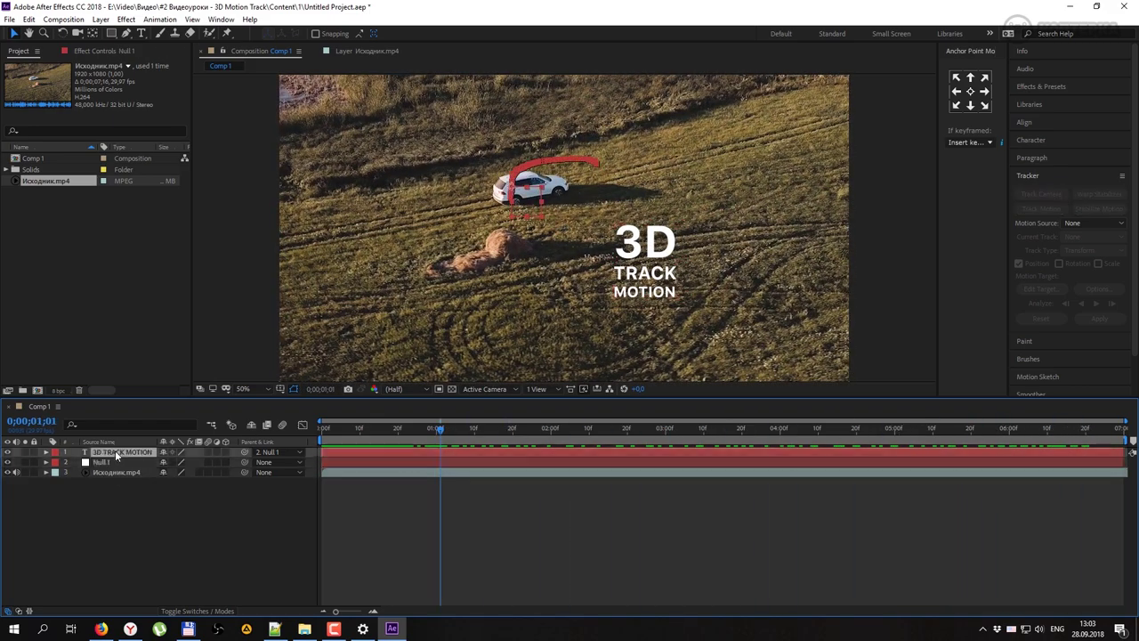
left_click_drag(645, 258, 364, 207)
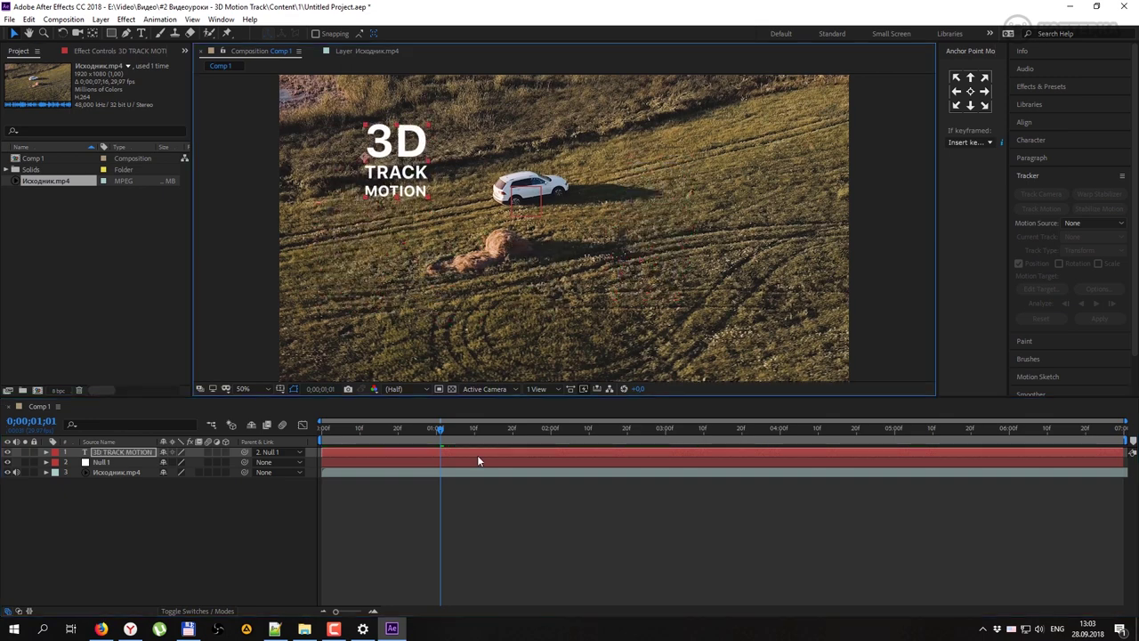
left_click_drag(445, 430, 305, 442)
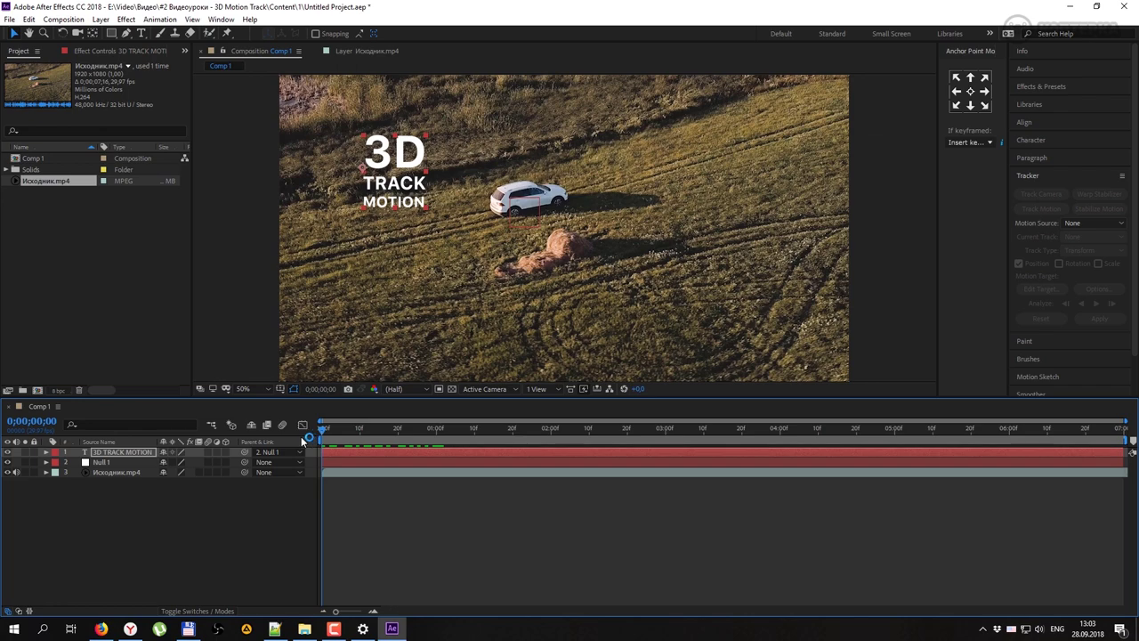
key("space")
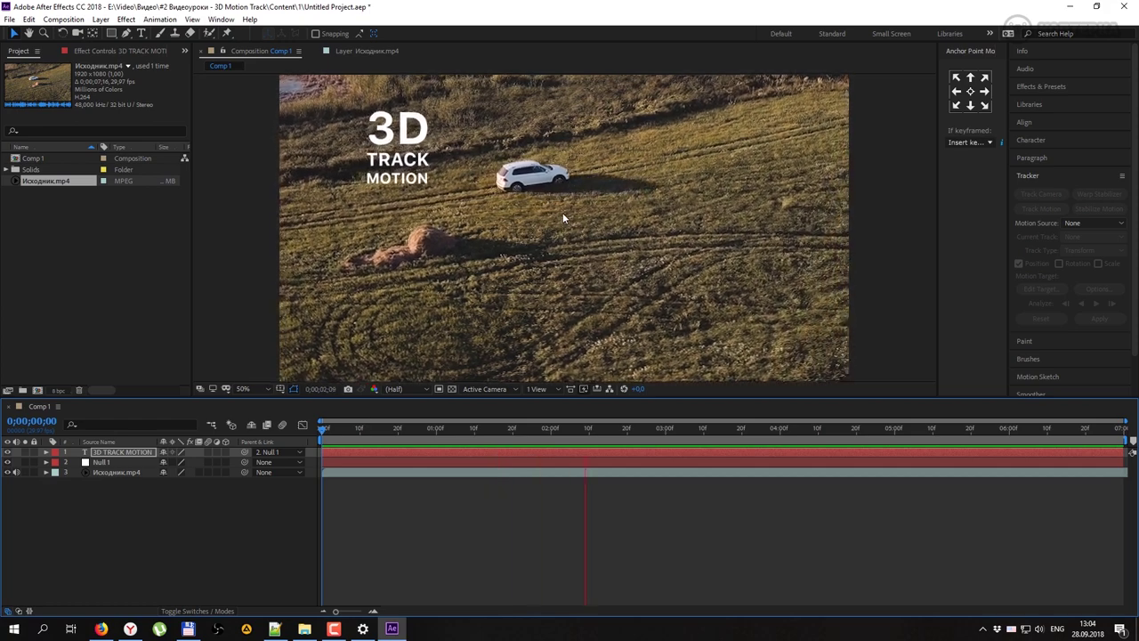
Step: Select all of Null 1's Position keyframes at about 2;21 and show them as value curves
key("space")
left_click(116, 472)
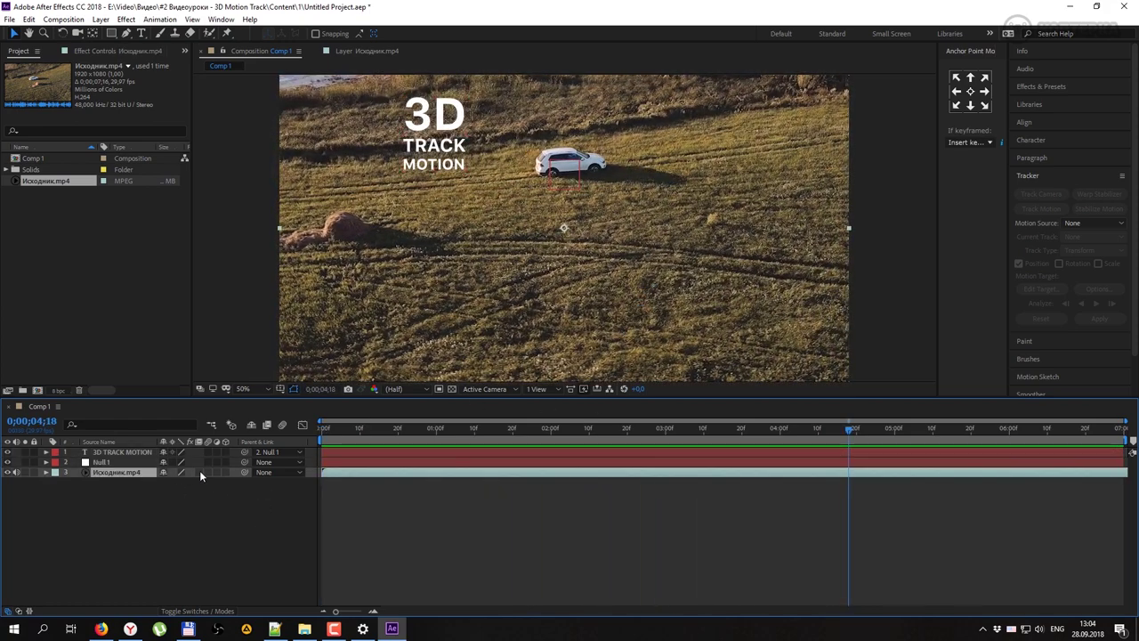
left_click(123, 463)
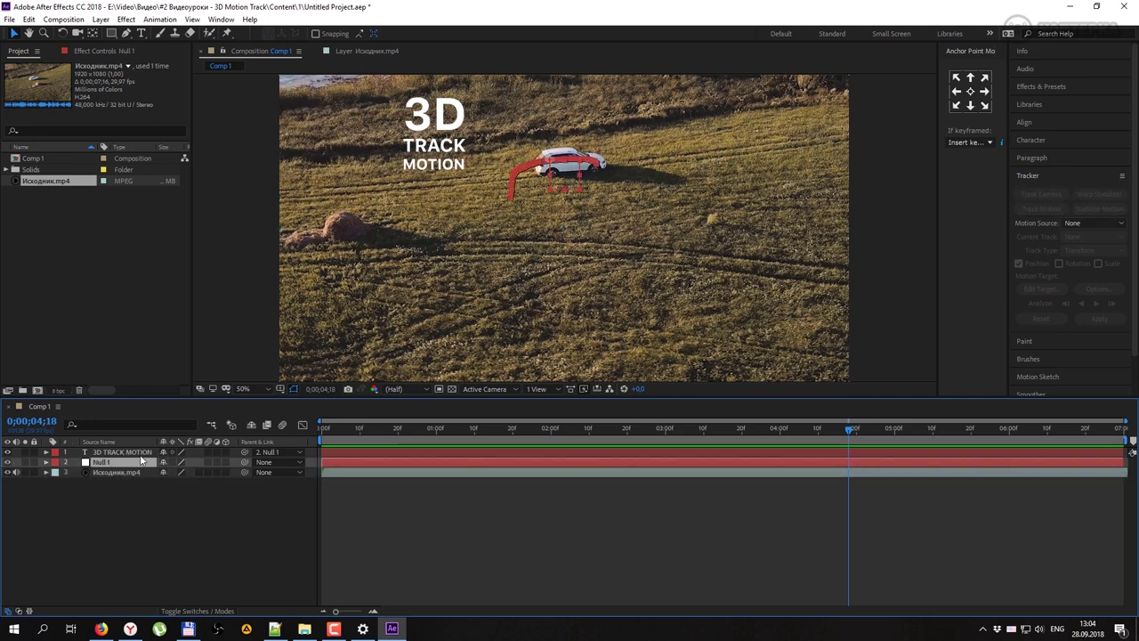
left_click(47, 462)
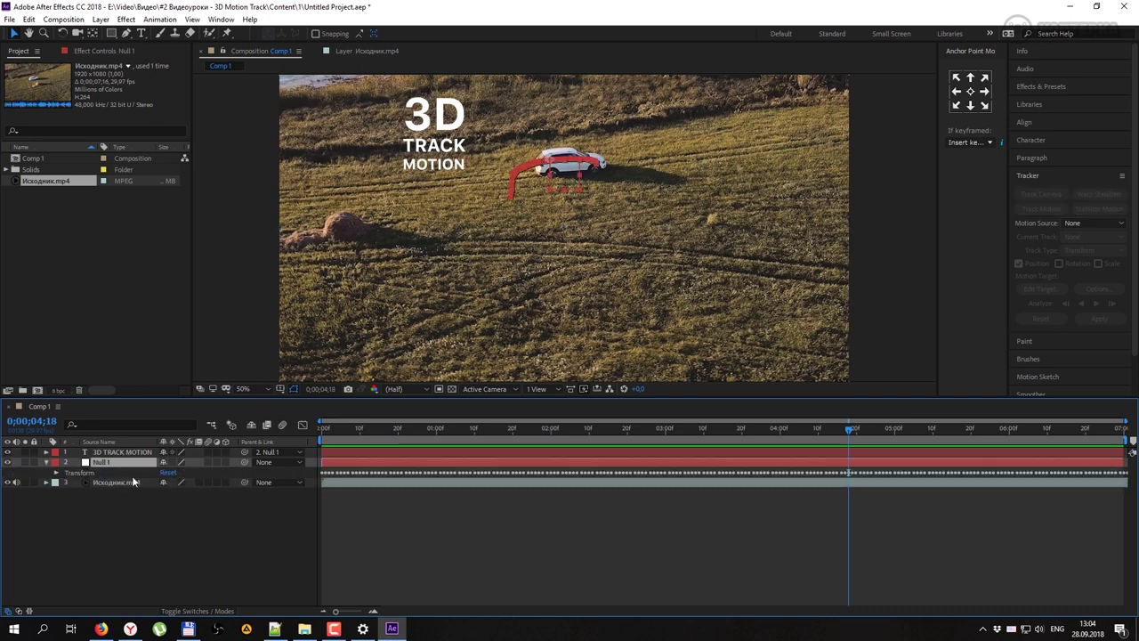
left_click(56, 472)
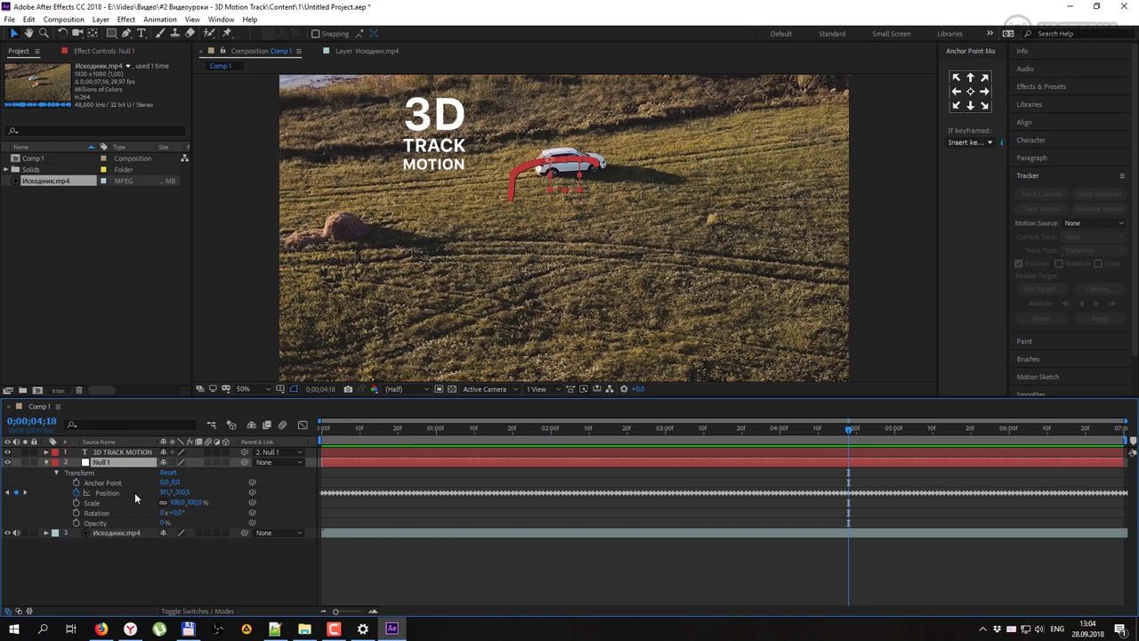
left_click(134, 492)
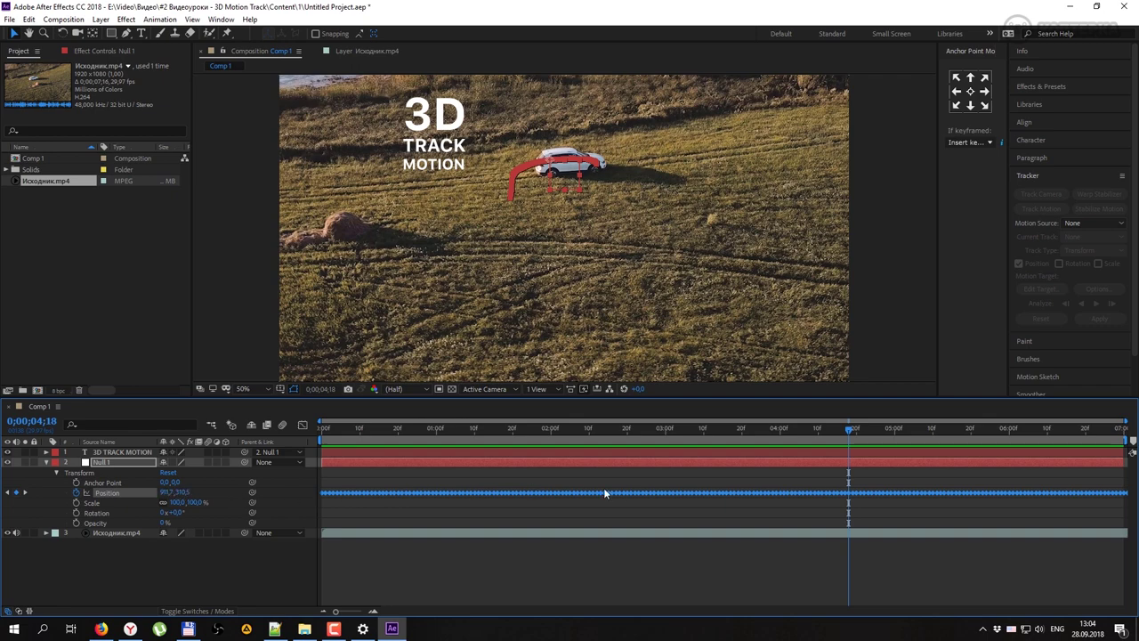
mouse_move(850, 433)
left_mouse_down()
mouse_move(601, 442)
mouse_move(659, 441)
left_mouse_up()
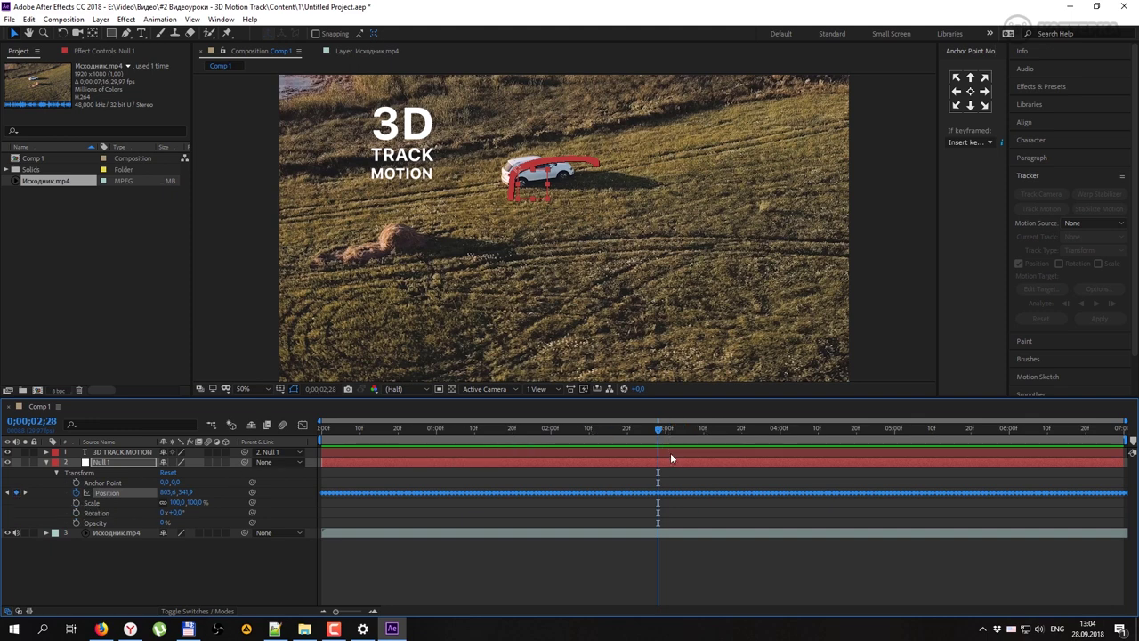
left_click(302, 426)
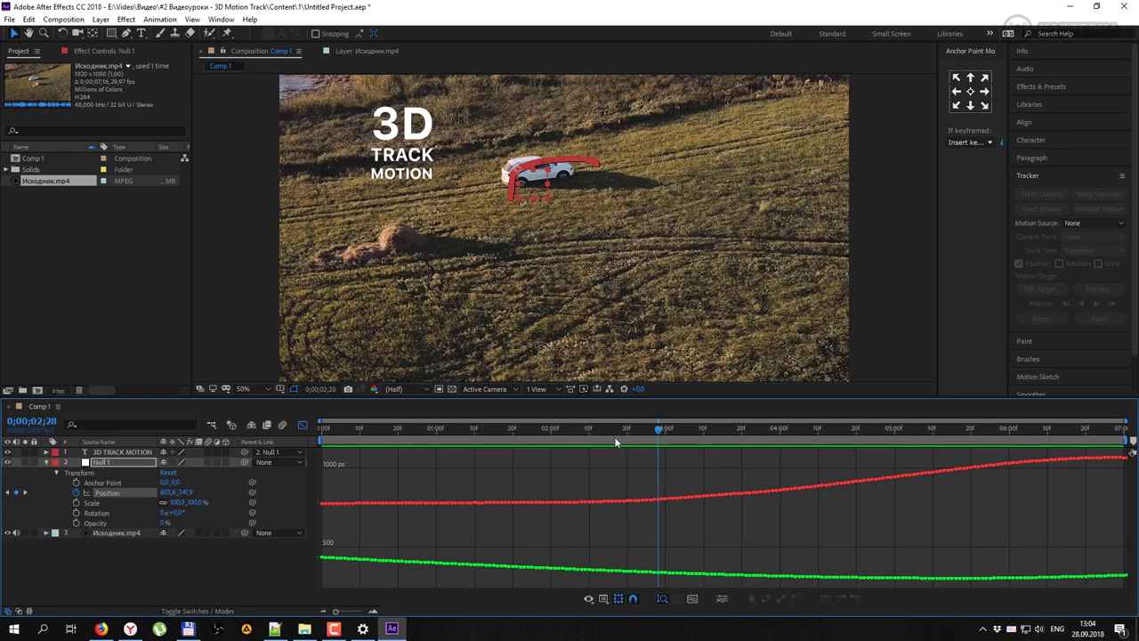
Step: Zoom the Position curves in around 2;22 and review frames 2;15 to 2;28
mouse_move(659, 430)
left_mouse_down()
mouse_move(418, 431)
mouse_move(821, 450)
mouse_move(635, 456)
left_mouse_up()
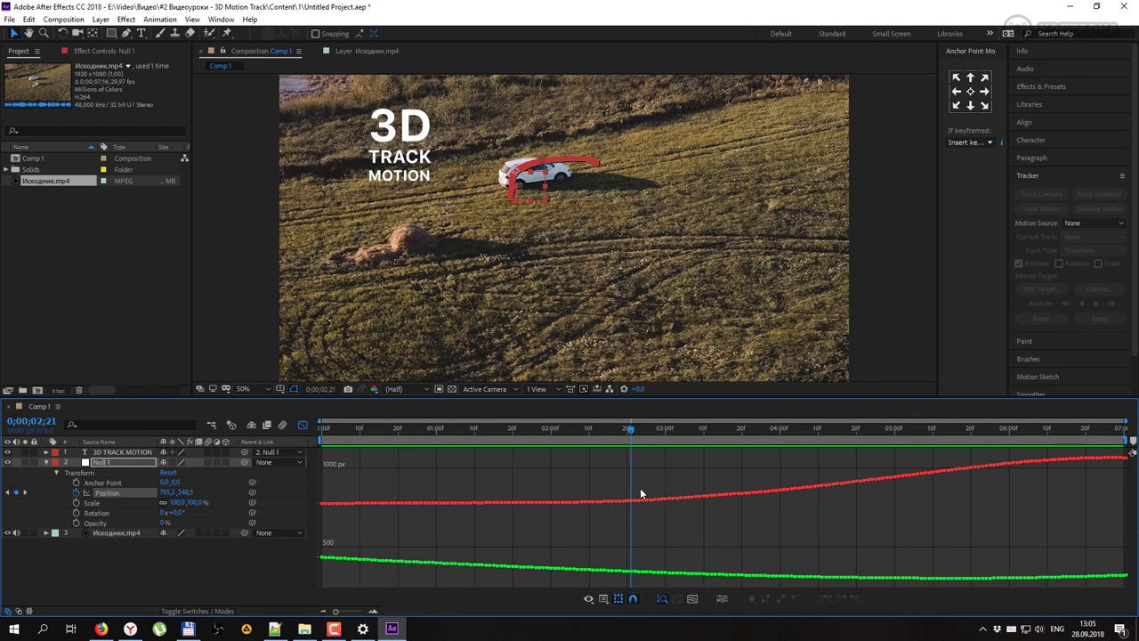
key("equal")
key("equal")
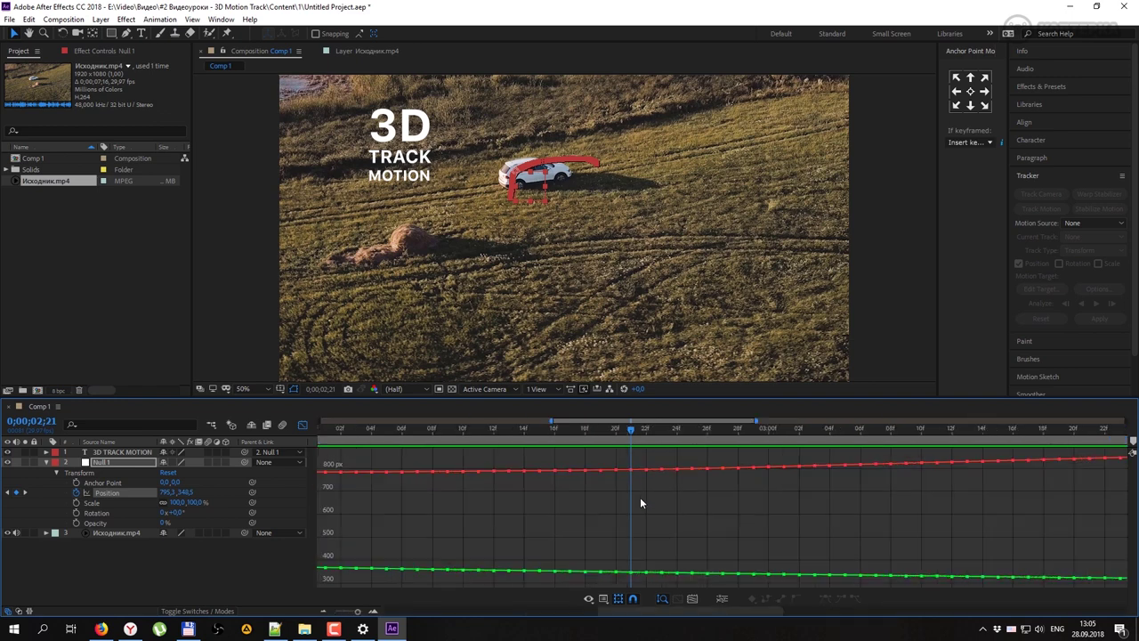
mouse_move(633, 429)
left_mouse_down()
mouse_move(534, 430)
mouse_move(769, 431)
mouse_move(496, 436)
mouse_move(846, 429)
left_mouse_up()
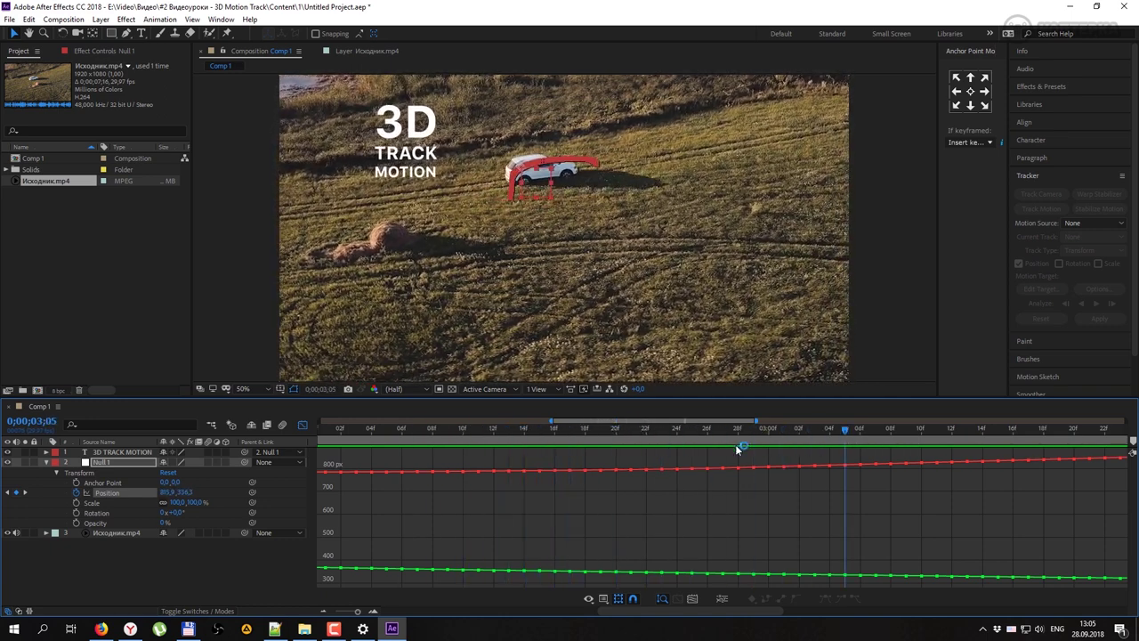
Step: Lower the spiking Position X keyframe near 2;20 back into line with the curve, then preview
mouse_move(647, 473)
left_mouse_down()
mouse_move(647, 457)
mouse_move(677, 458)
left_mouse_up()
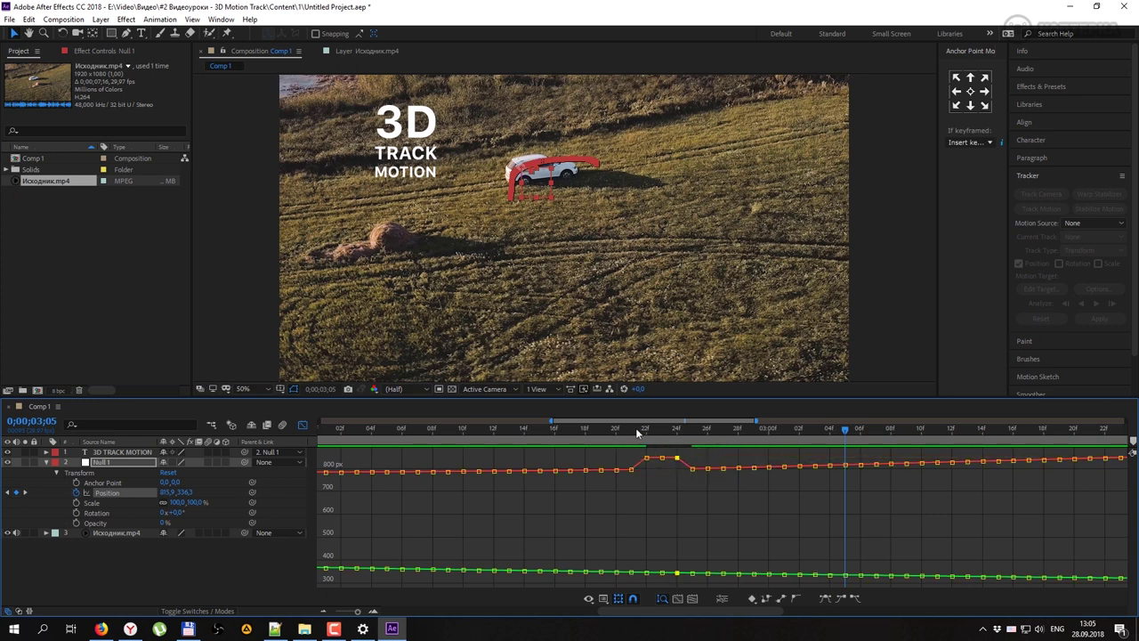
left_click(594, 433)
mouse_move(594, 433)
left_mouse_down()
mouse_move(706, 445)
mouse_move(631, 443)
mouse_move(646, 442)
left_mouse_up()
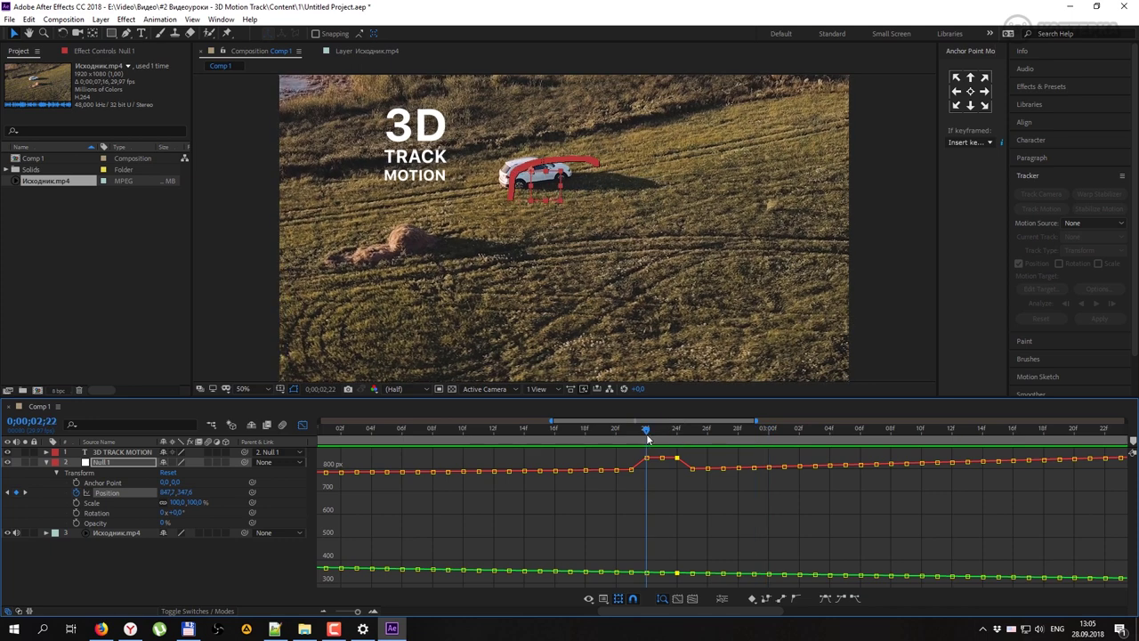
mouse_move(645, 442)
left_mouse_down()
mouse_move(616, 434)
mouse_move(647, 472)
left_mouse_up()
mouse_move(647, 459)
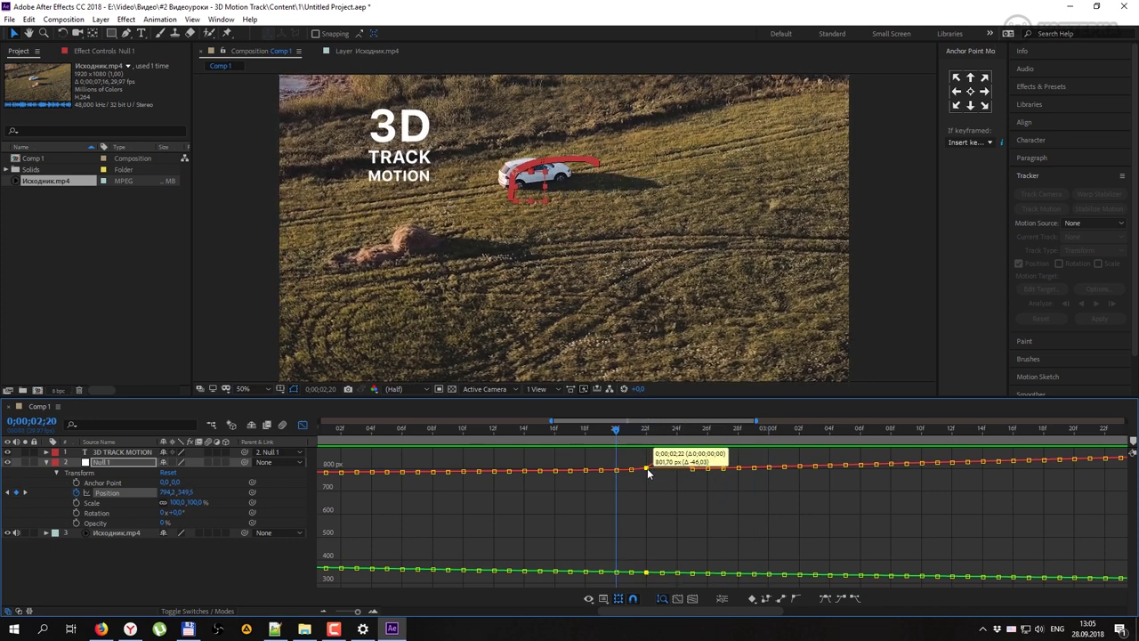
mouse_move(665, 467)
left_mouse_down()
mouse_move(679, 475)
mouse_move(648, 476)
left_mouse_up()
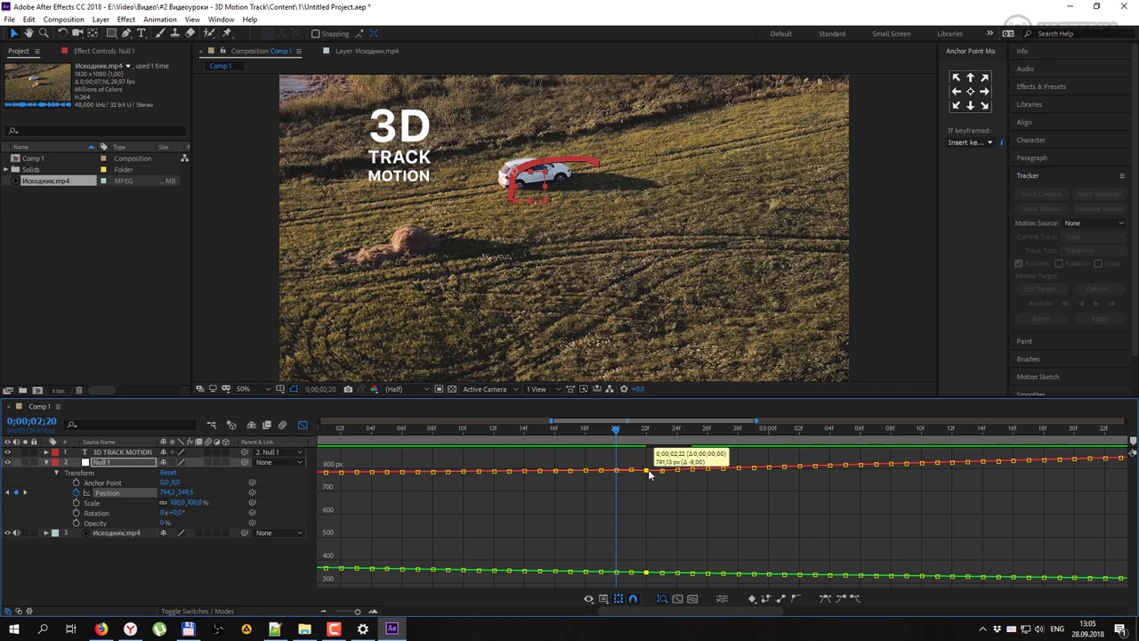
key("space")
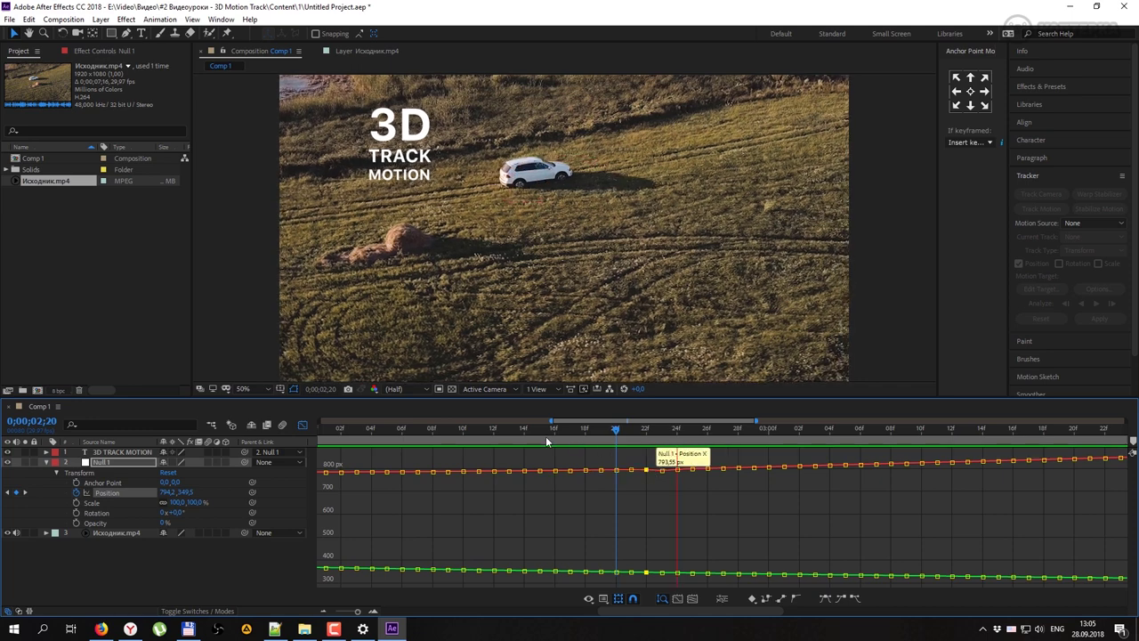
key("space")
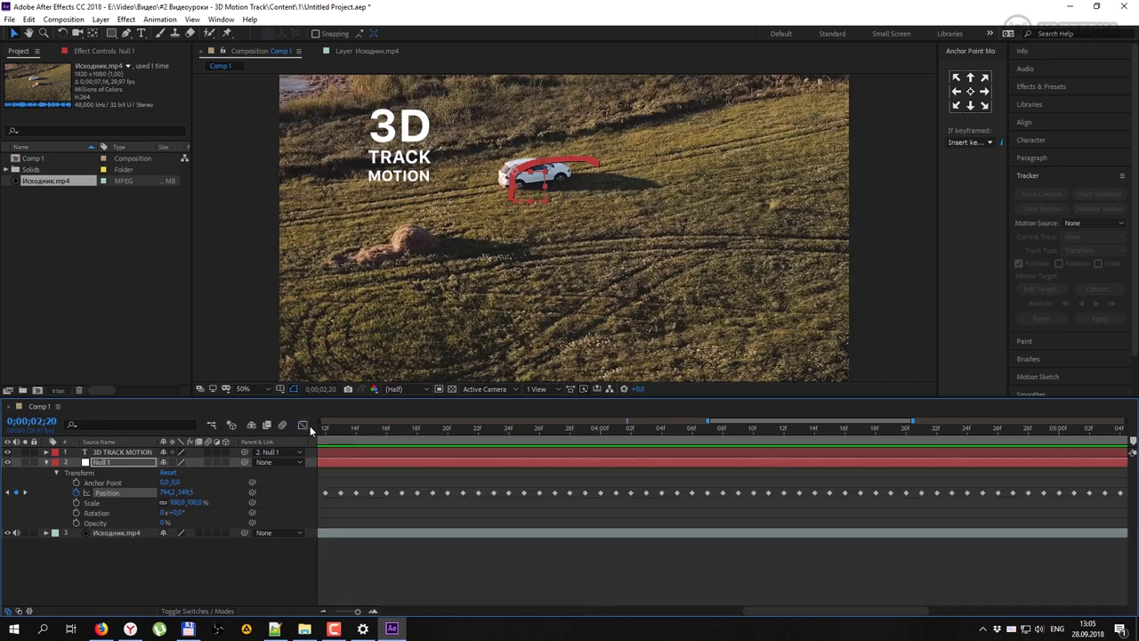
Step: Use Separate Dimensions on Null 1's Position, review to about 3;25, then leave the Graph Editor
right_click(140, 497)
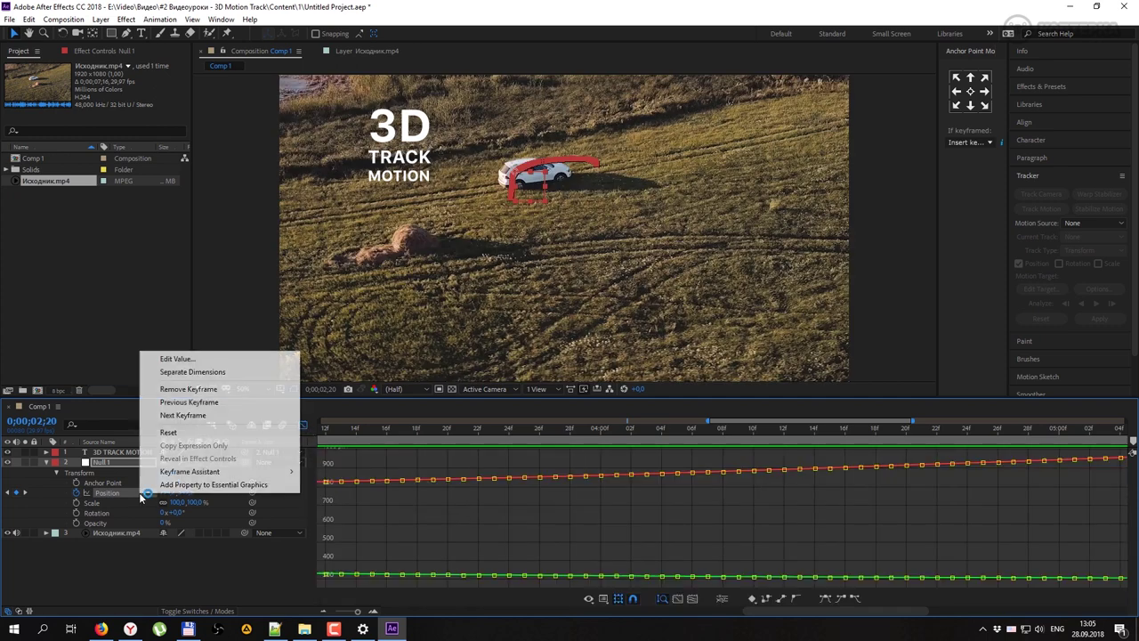
left_click(191, 372)
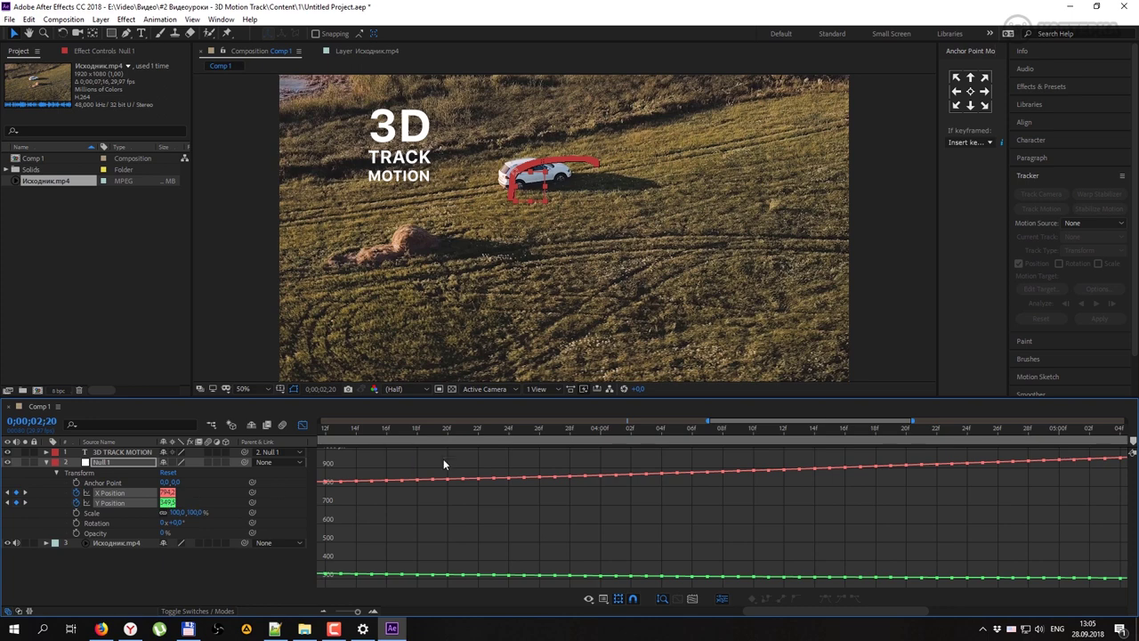
left_click_drag(471, 434, 654, 438)
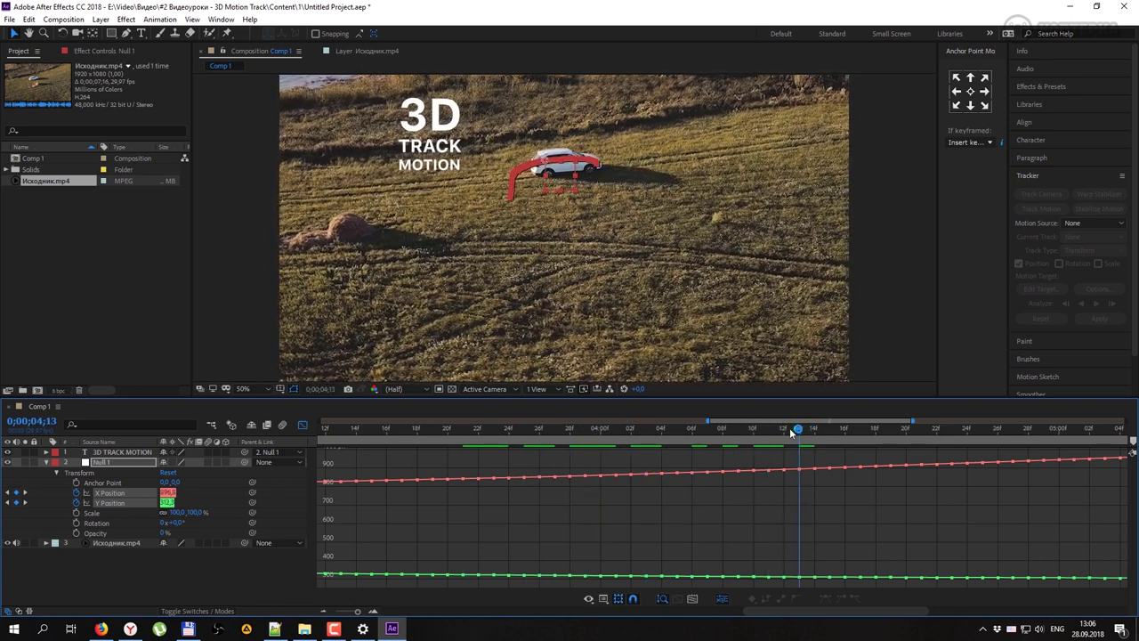
left_click_drag(655, 438, 523, 436)
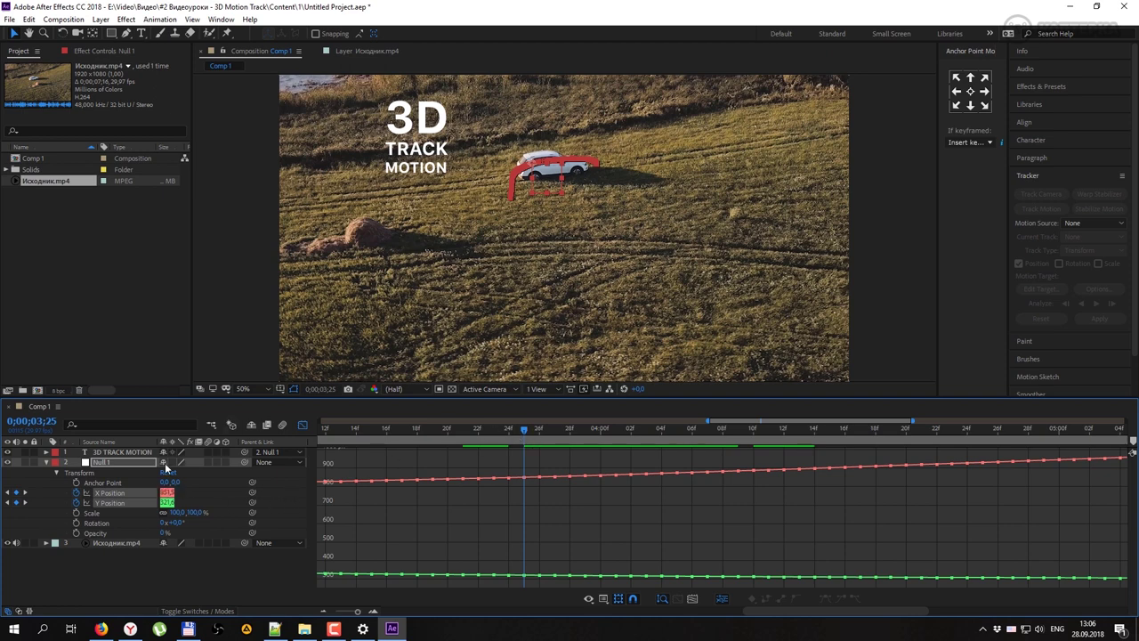
left_click(304, 427)
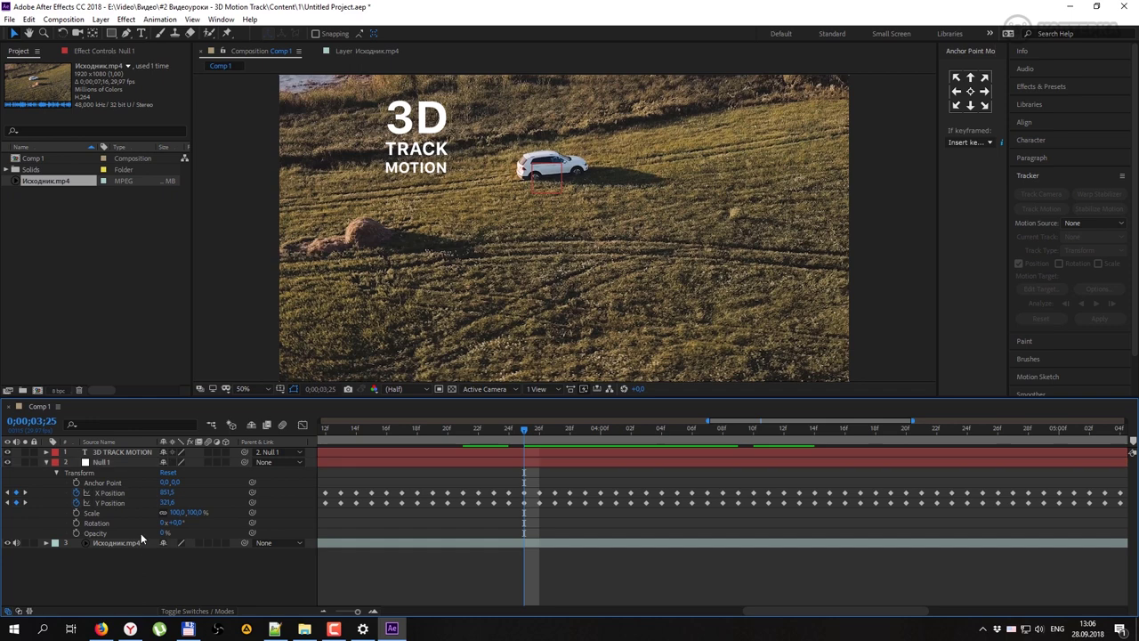
Step: Collapse all three layers' properties with U, enlarge the viewer, and undo the accidental footage move
left_click_drag(151, 544, 66, 450)
left_click_drag(235, 399, 236, 376)
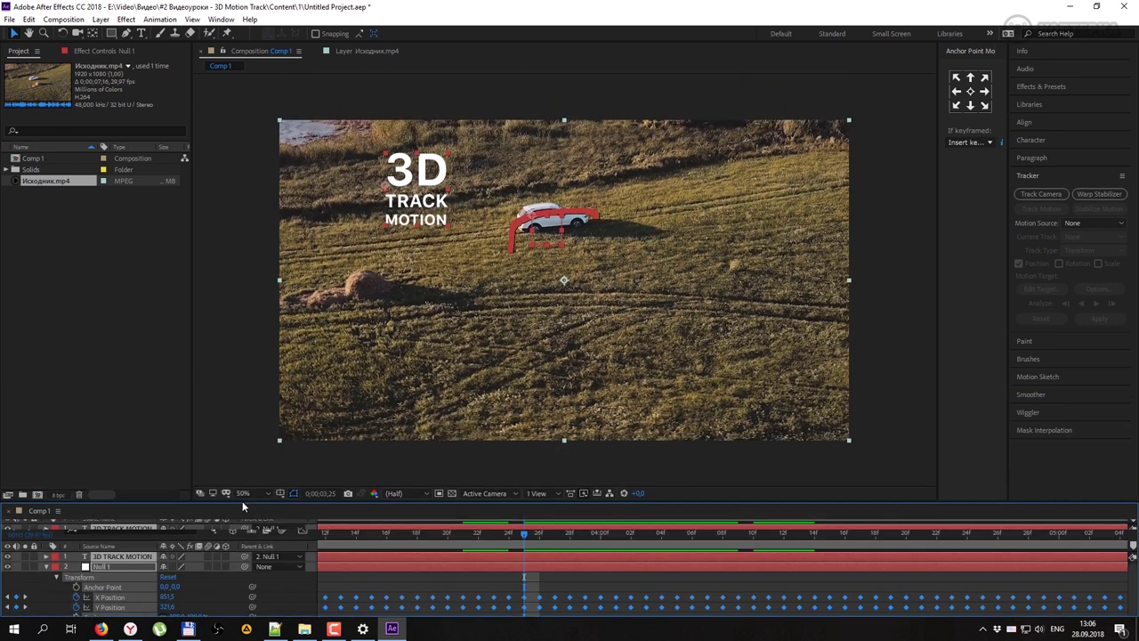
key("u")
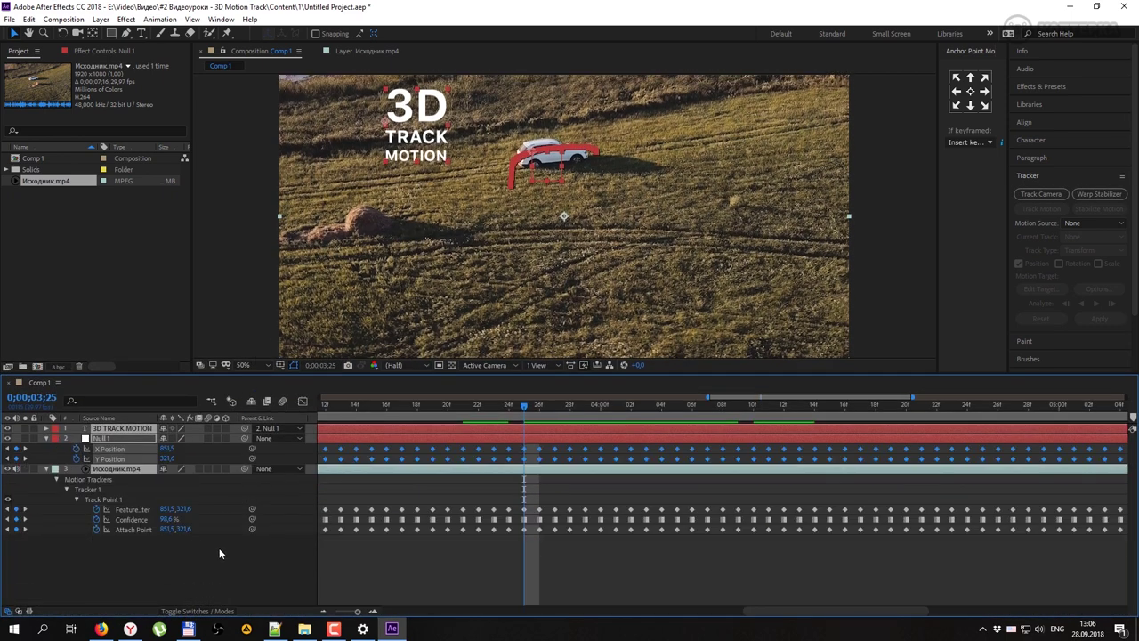
key("u")
left_click_drag(176, 381, 180, 461)
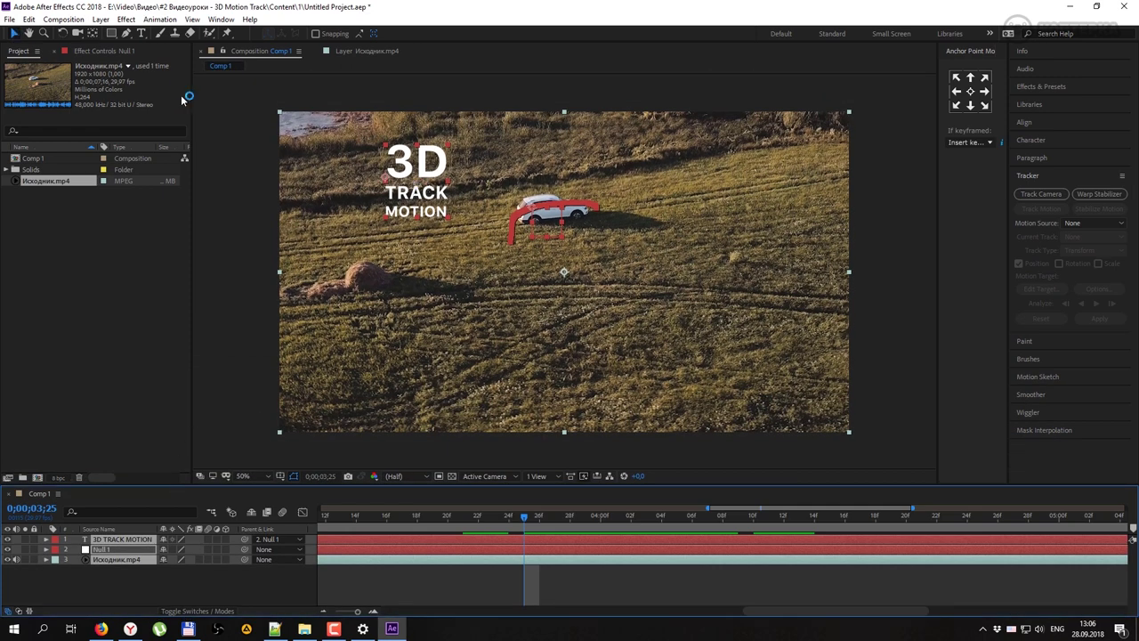
left_click_drag(401, 207, 369, 154)
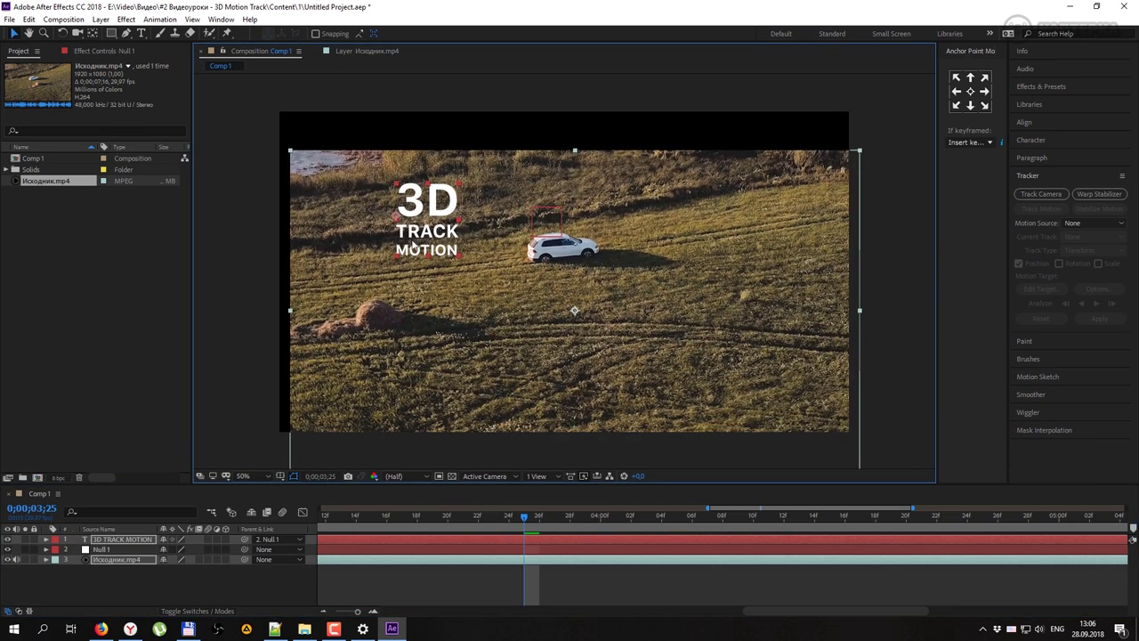
key("ctrl+z")
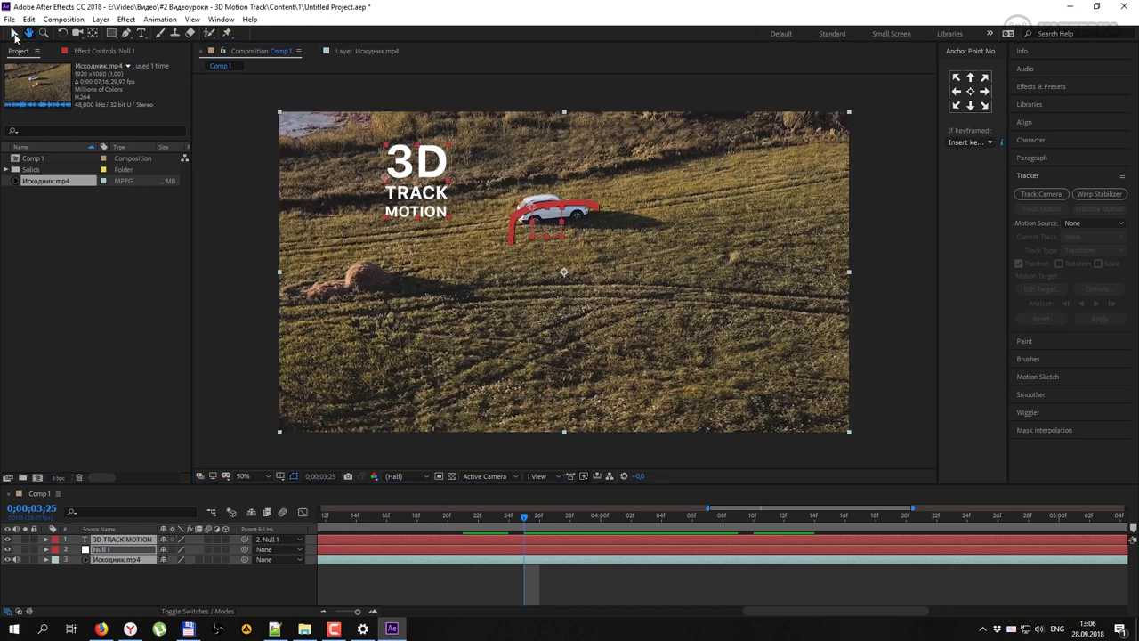
Step: Drag the 3D TRACK MOTION text below and right of the car, then preview
left_click(120, 539)
left_click_drag(414, 201, 642, 316)
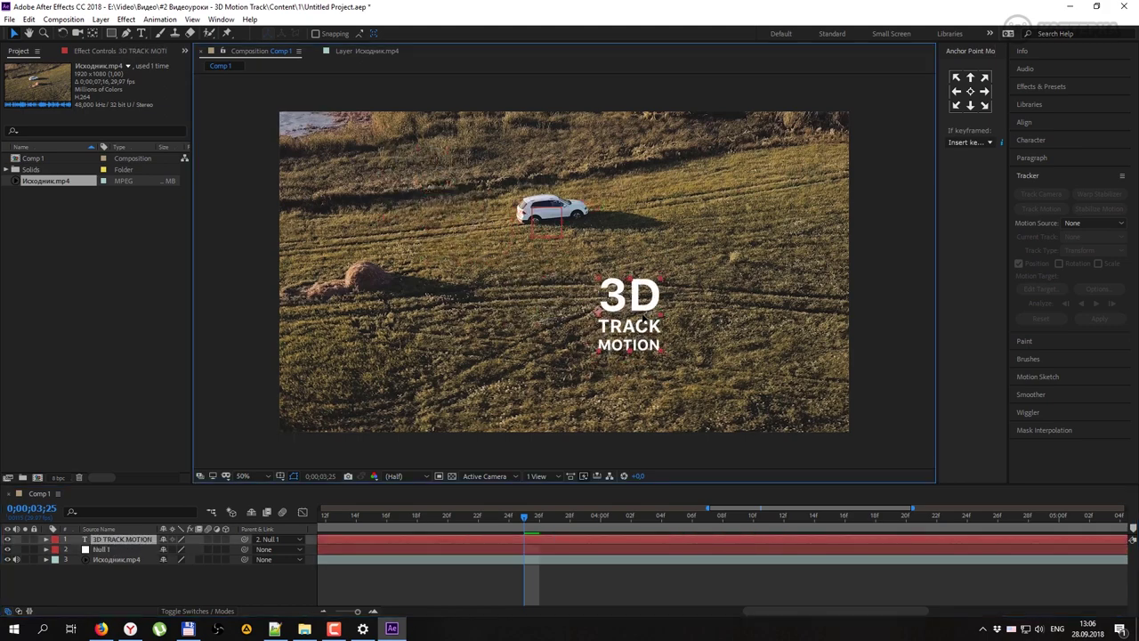
key("space")
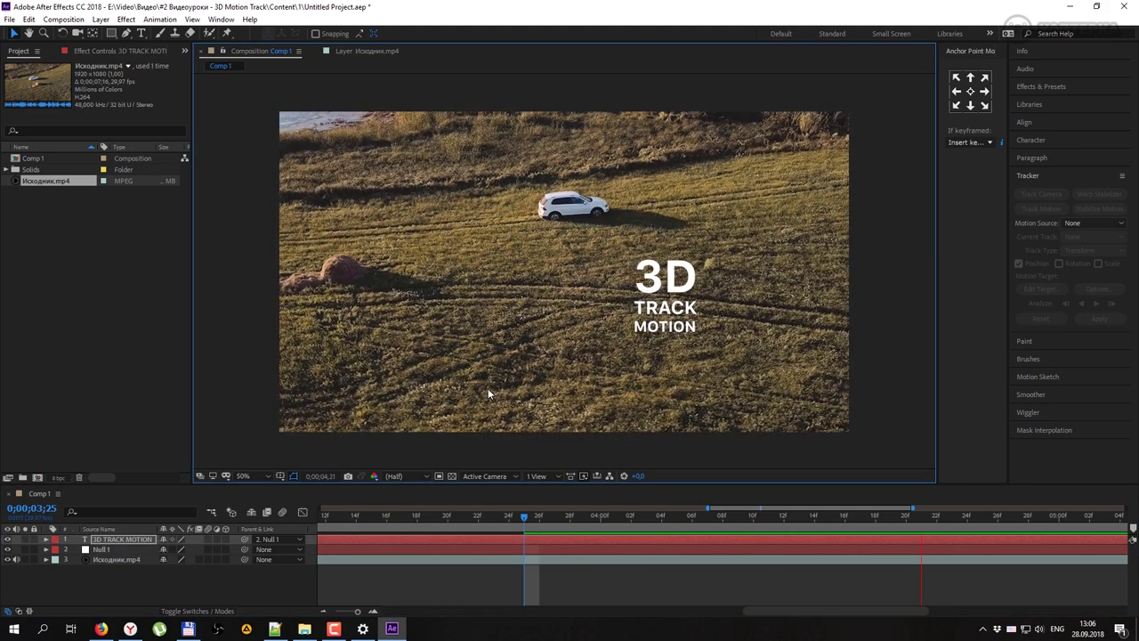